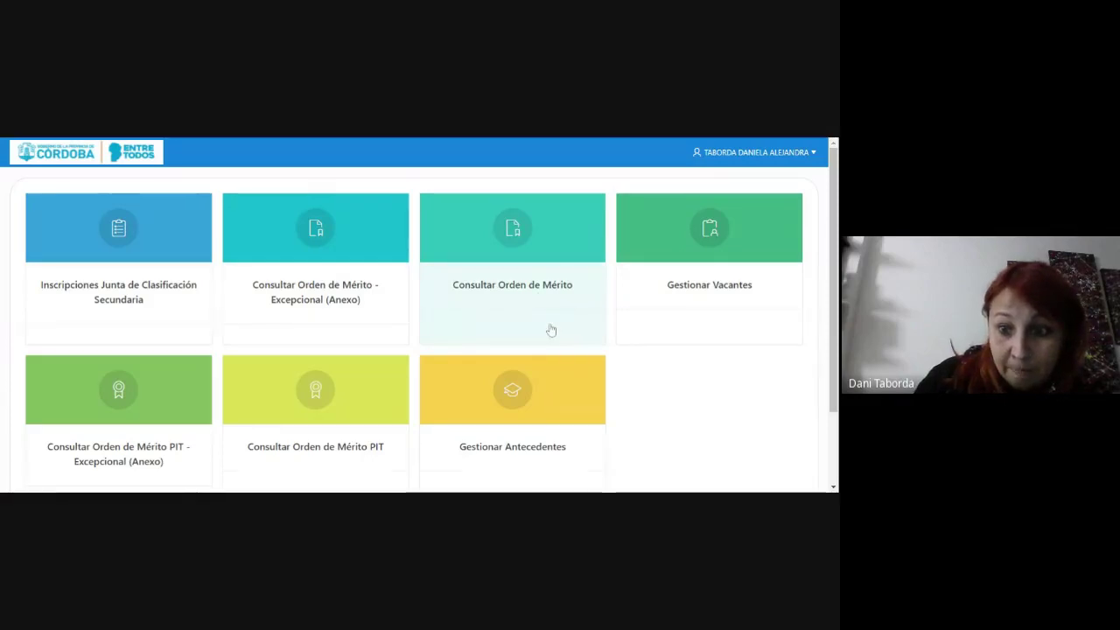
# - Open the Títulos registration form through Gestionar Antecedentes and Registrar Antecedentes, accepting the welcome notice
pyautogui.click(567, 388)
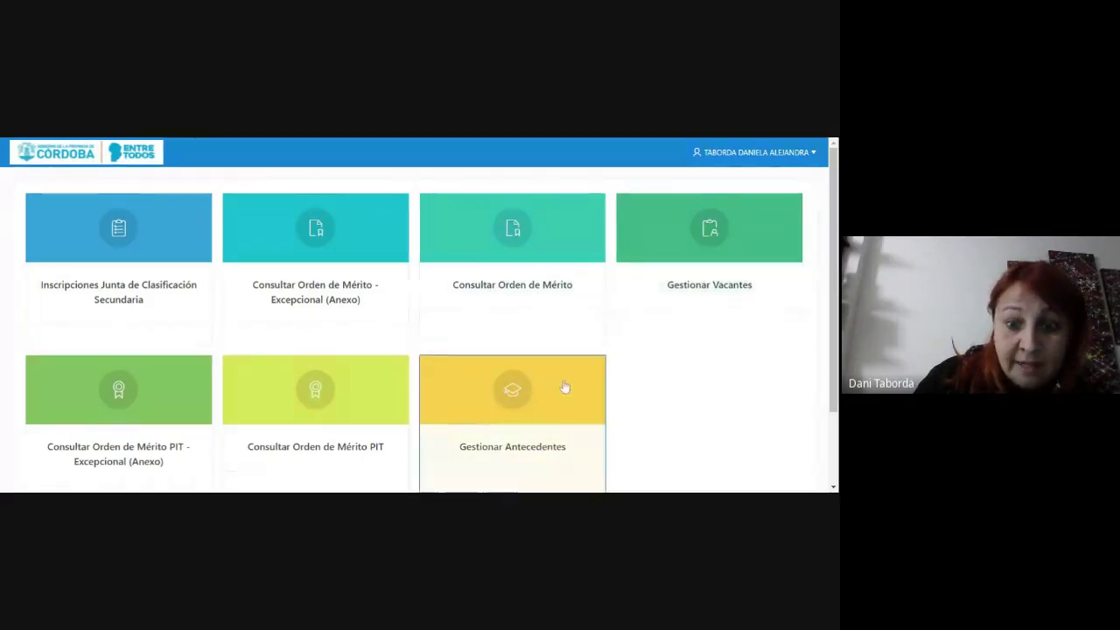
pyautogui.click(425, 282)
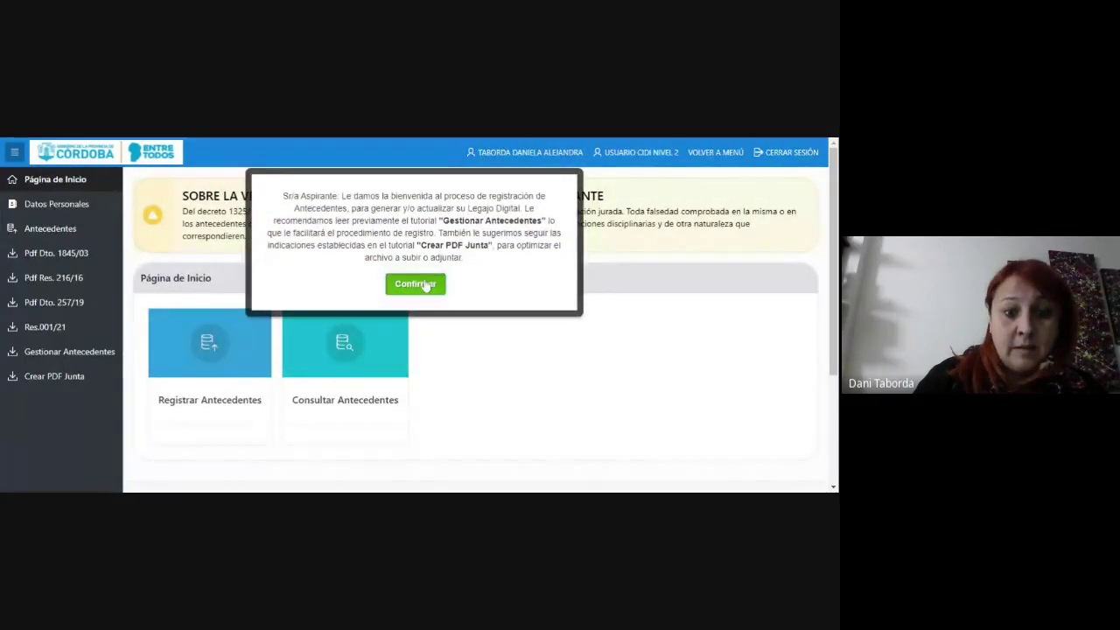
pyautogui.click(236, 352)
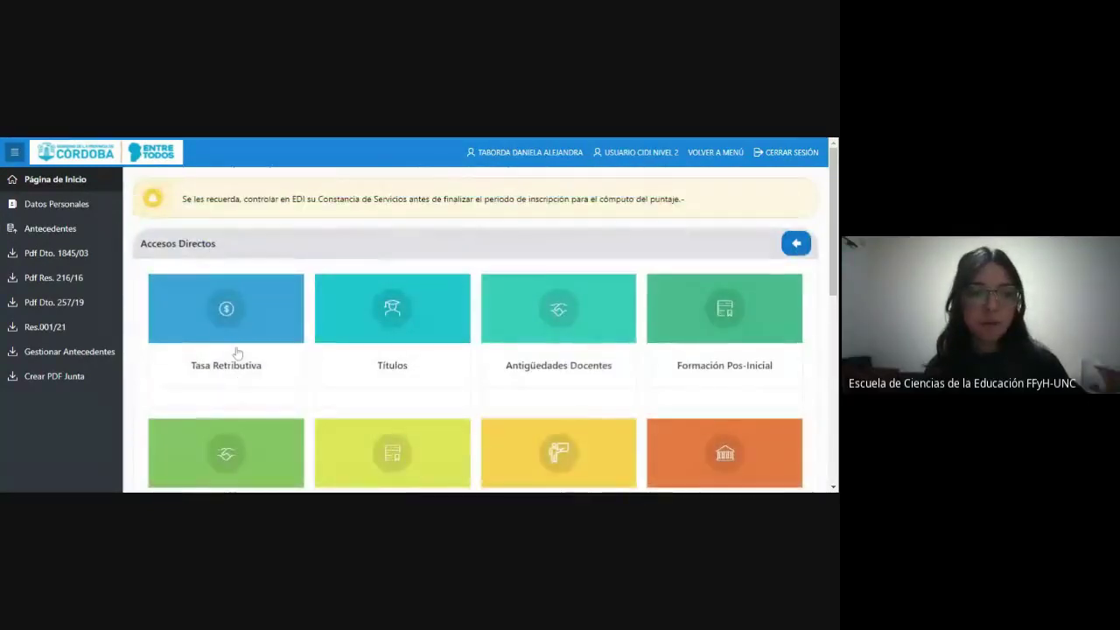
pyautogui.click(366, 300)
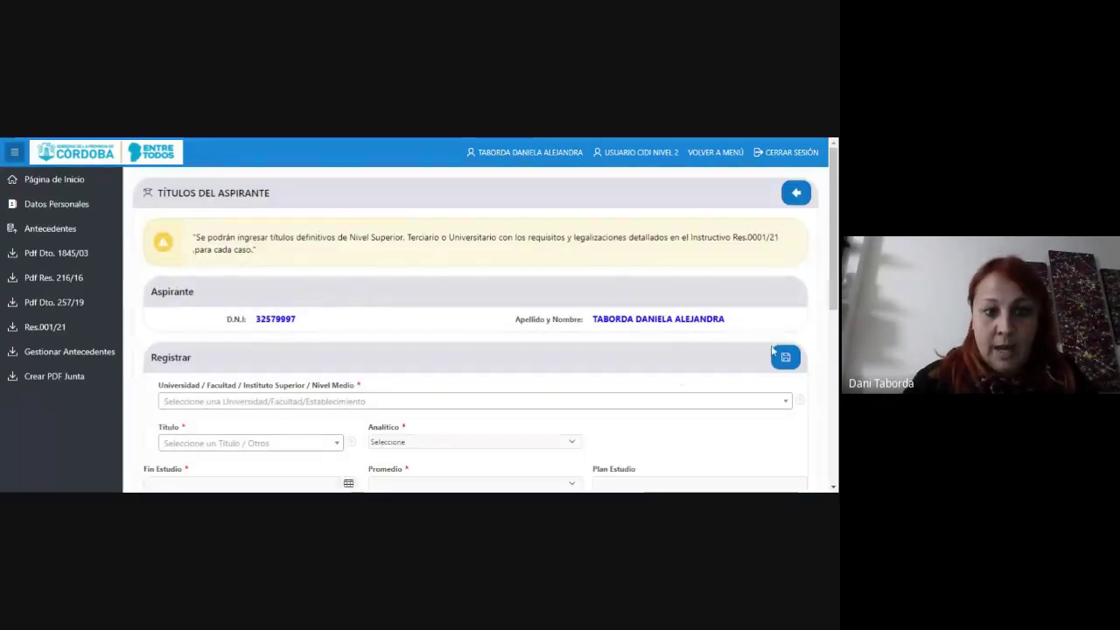
# - Search the Universidad / Facultad / Instituto Superior options for "univ.nacional"
pyautogui.scroll(-2, 835, 206)
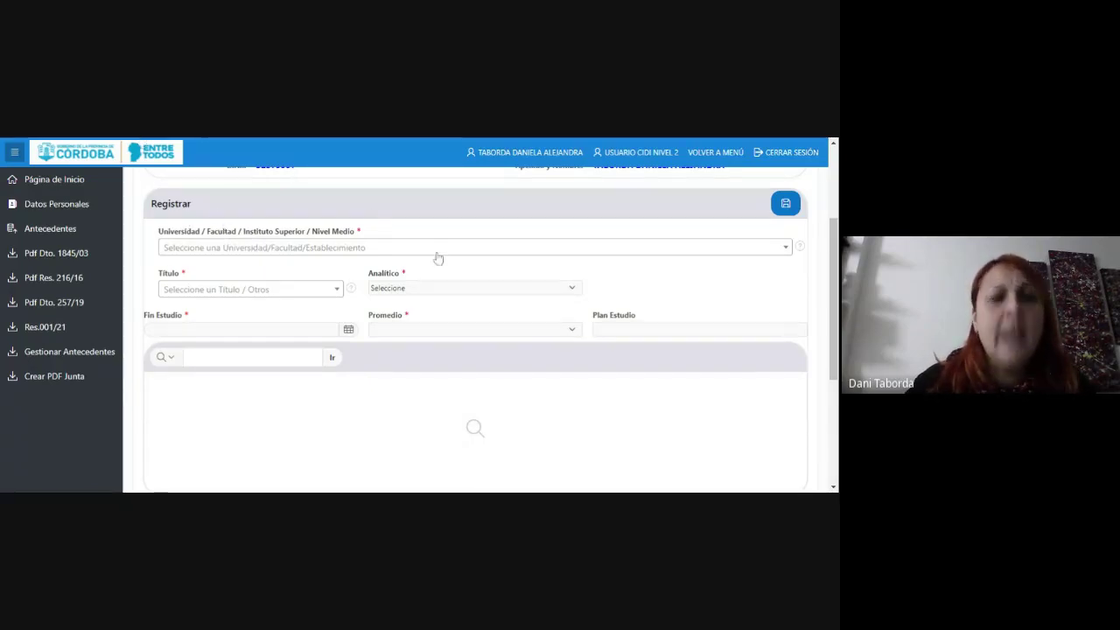
pyautogui.click(281, 253)
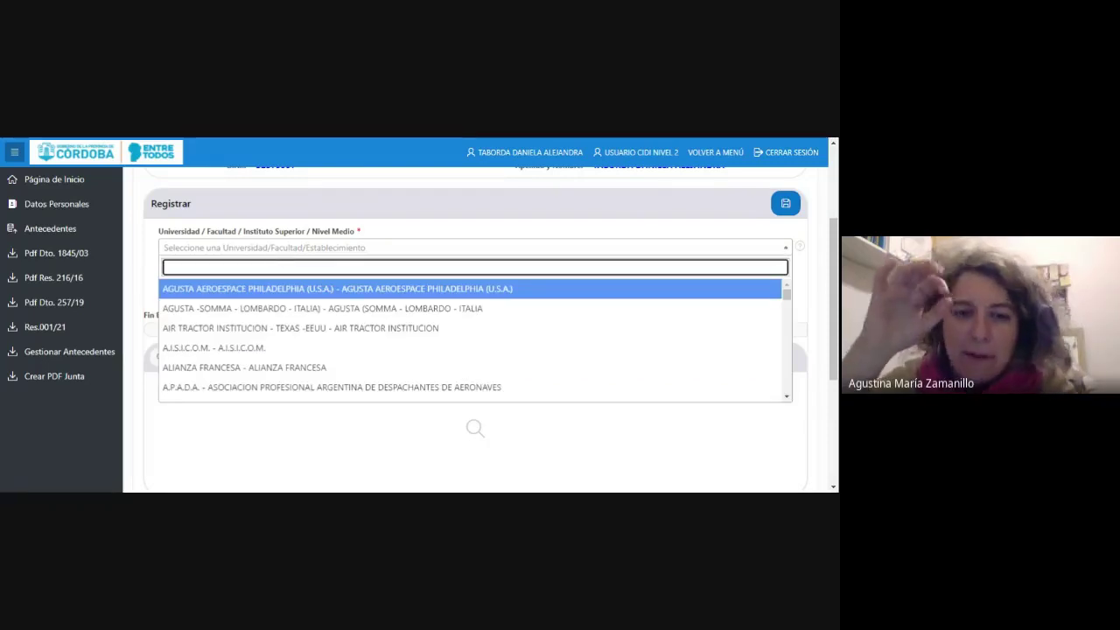
pyautogui.write('univ')
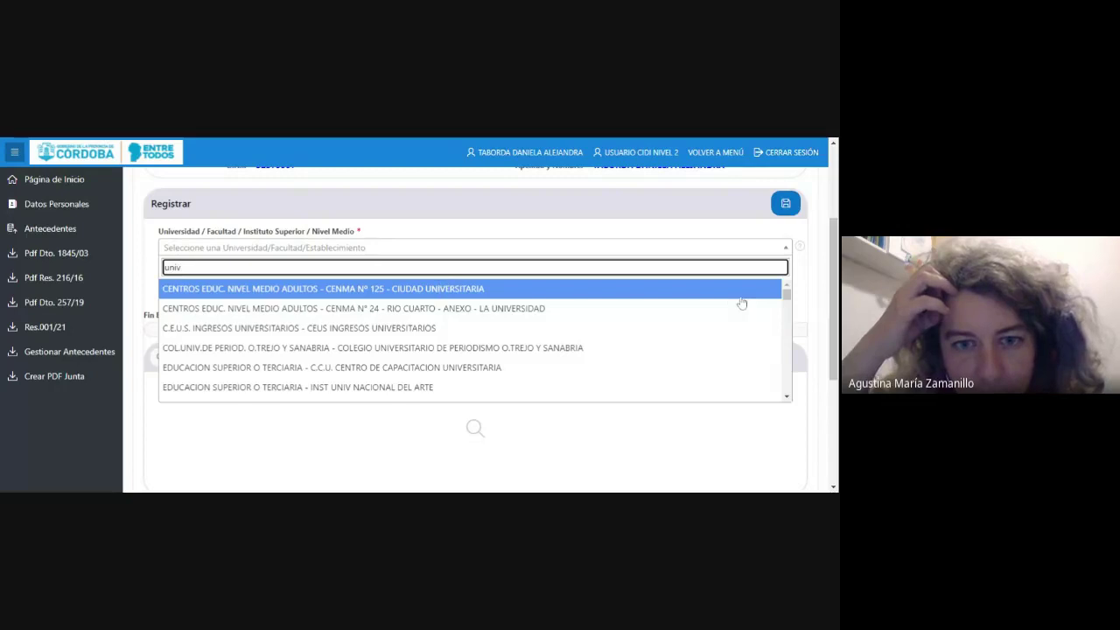
pyautogui.write('.nacion')
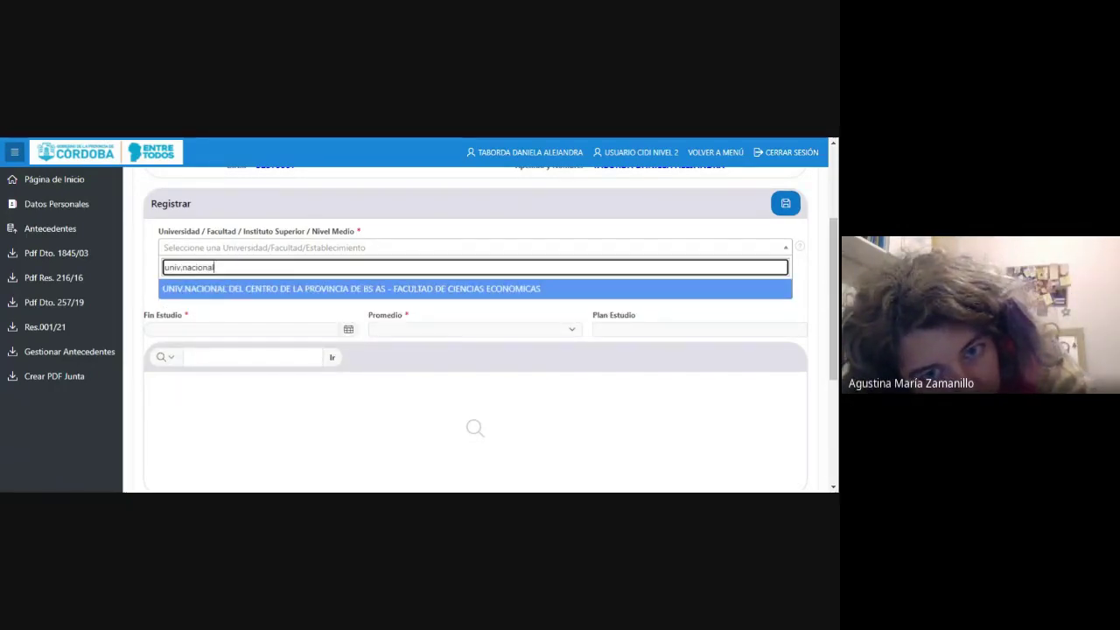
pyautogui.write('al')
# - Try refining the "univ.nacional" institution search with "de" and "cordoba", and close the options without choosing one
pyautogui.write('e')
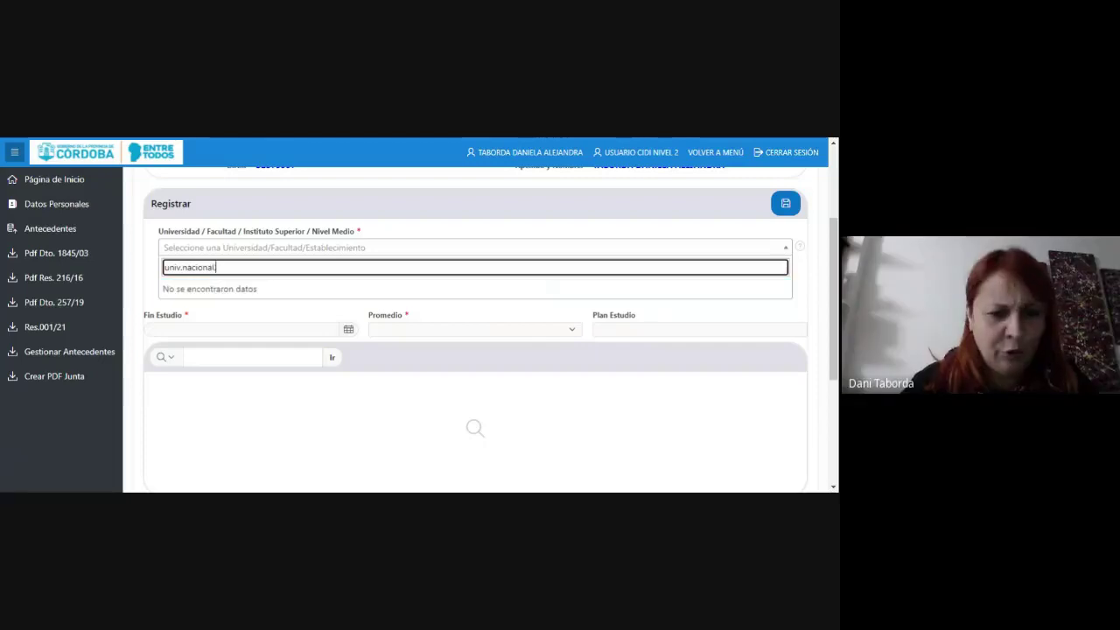
pyautogui.press('BackSpace')
pyautogui.write('c')
pyautogui.press('BackSpace')
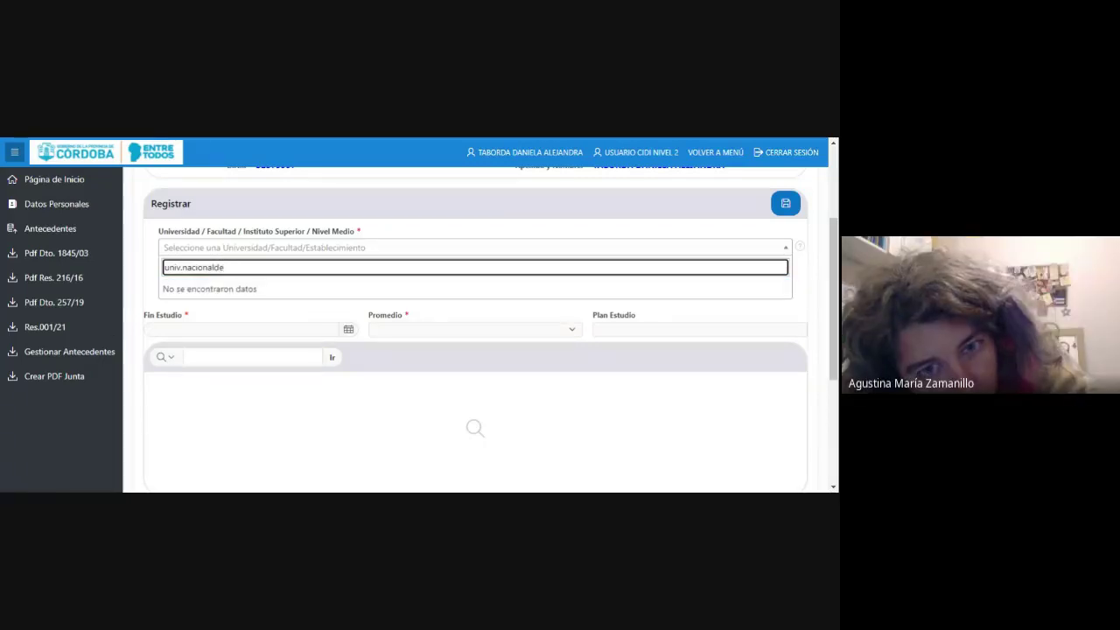
pyautogui.write('cordob')
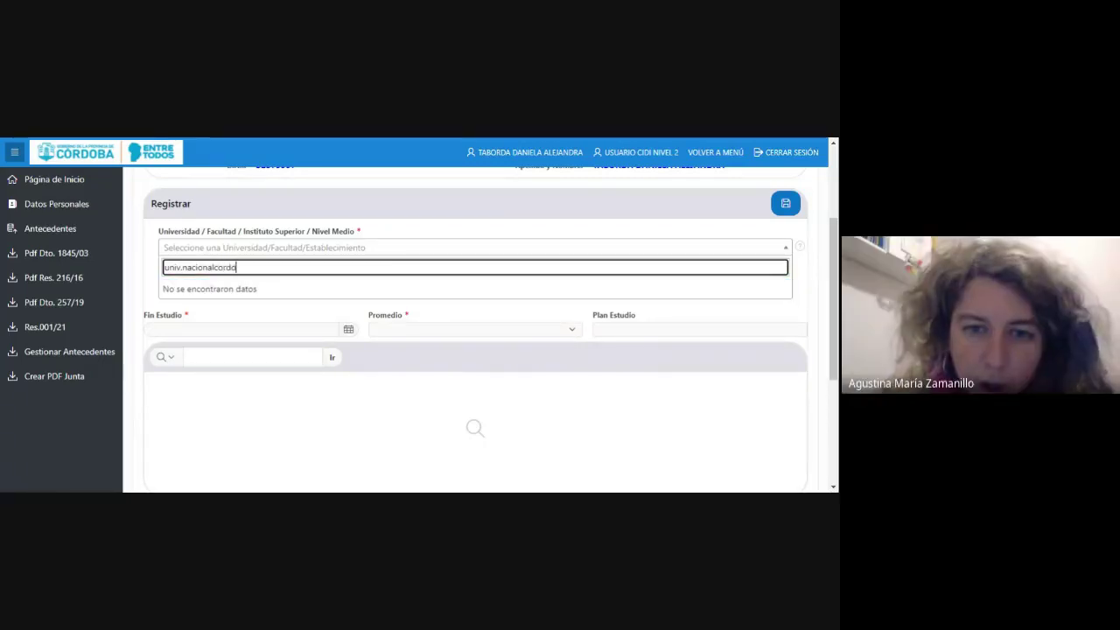
pyautogui.press('BackSpace')
pyautogui.press('BackSpace')
pyautogui.press('BackSpace')
pyautogui.press('BackSpace')
pyautogui.press('BackSpace')
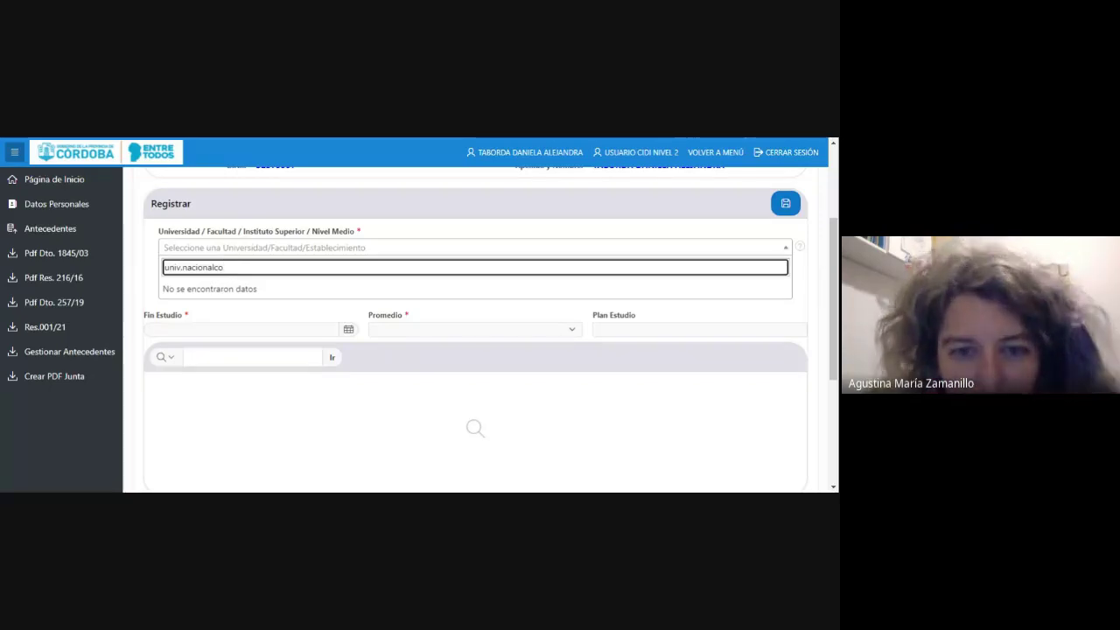
pyautogui.press('BackSpace')
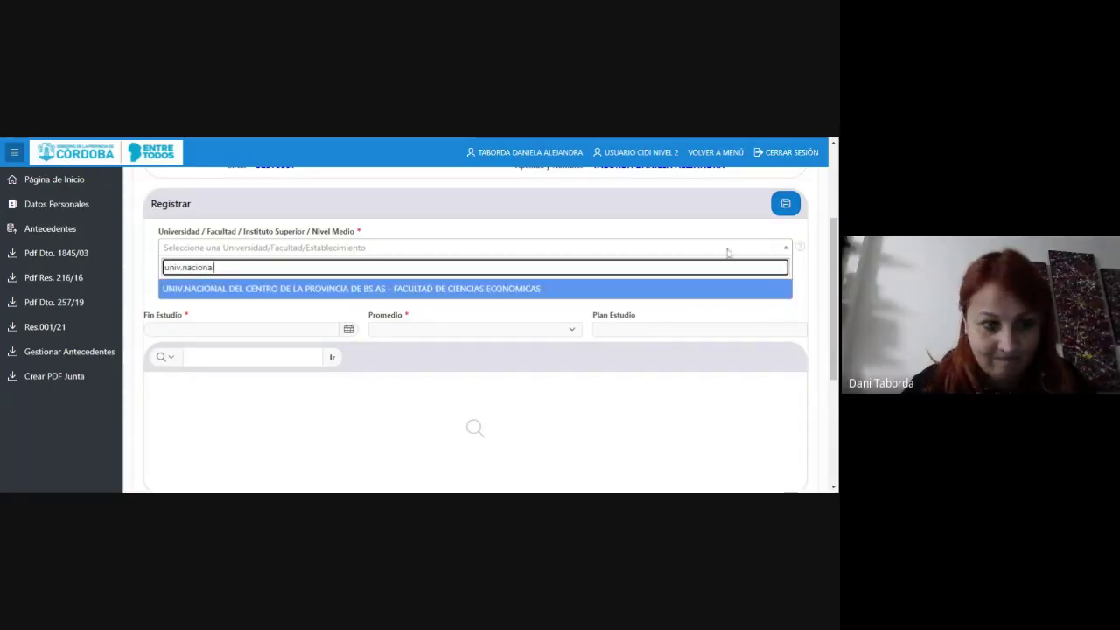
pyautogui.click(224, 277)
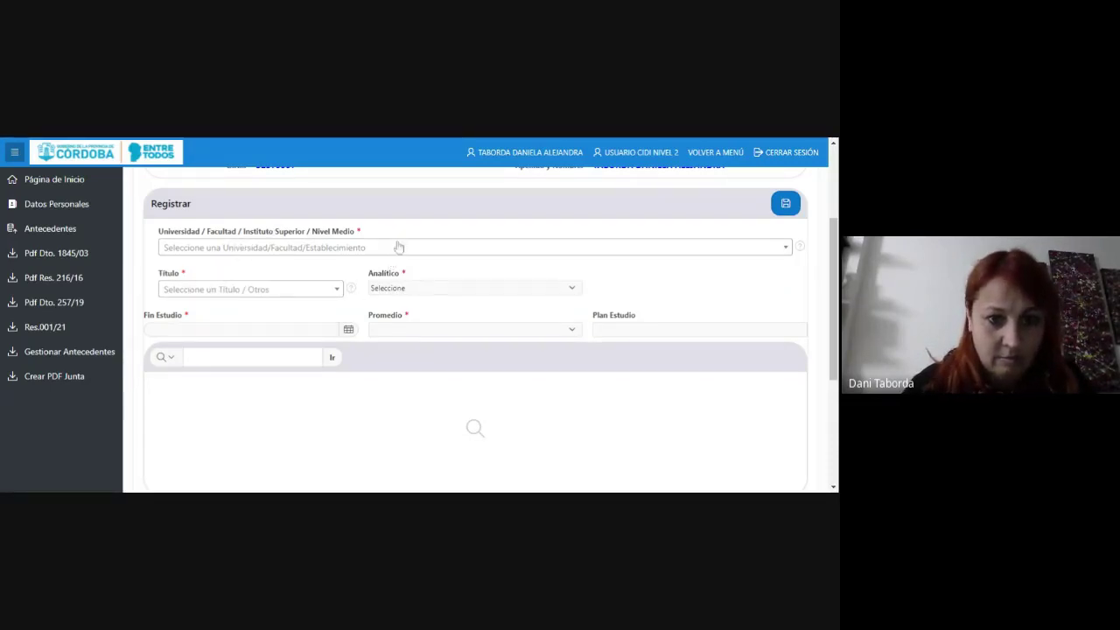
# - Choose ABOGADO as the Título
pyautogui.click(293, 293)
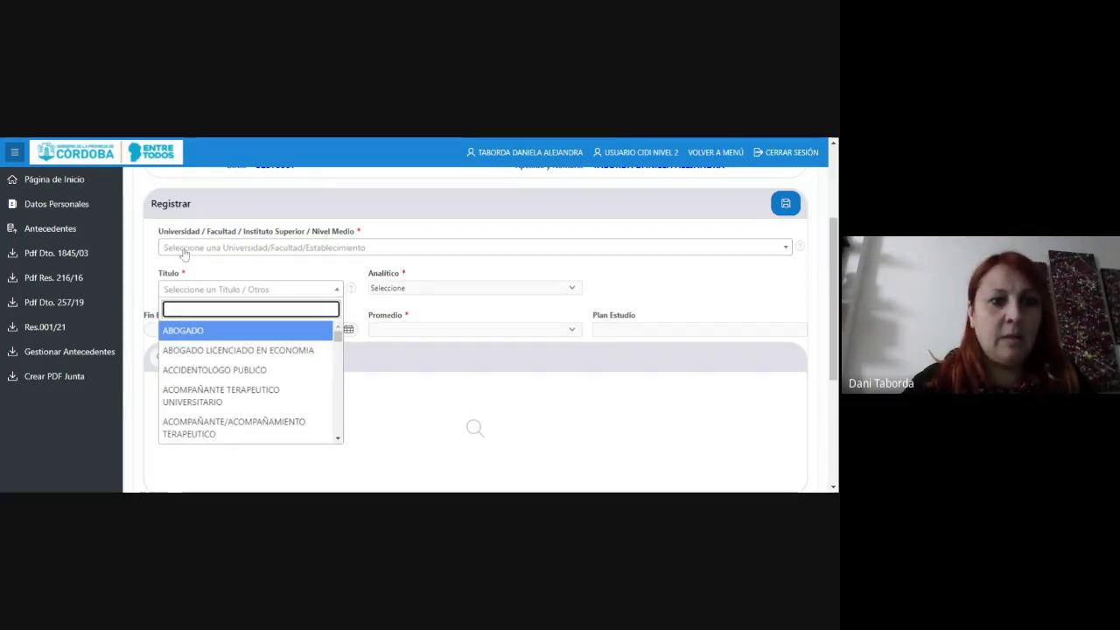
pyautogui.click(398, 248)
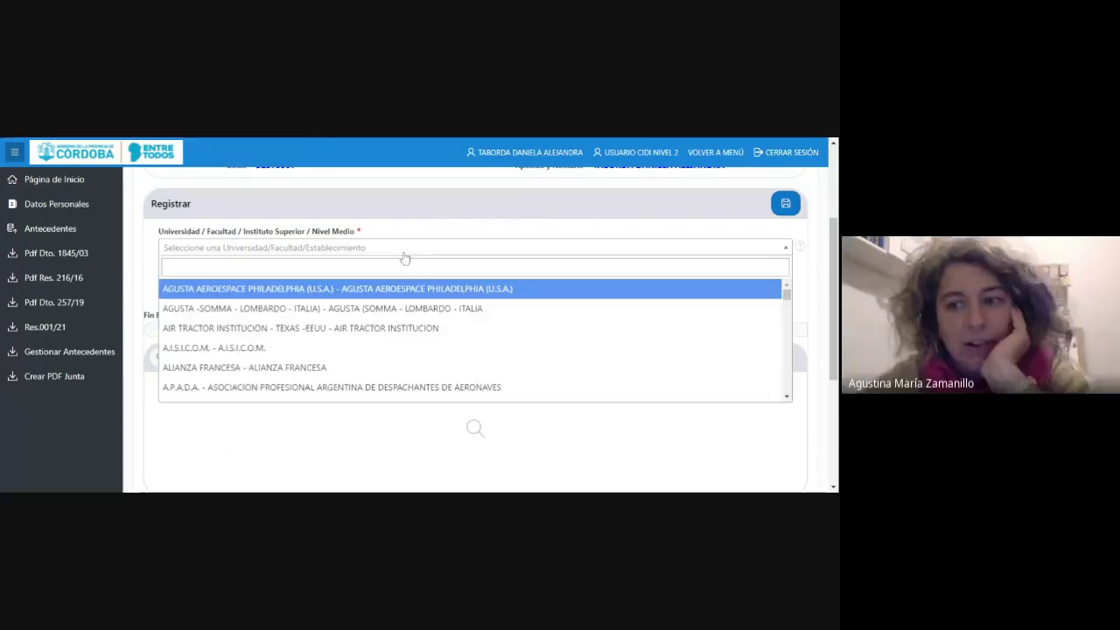
pyautogui.click(395, 254)
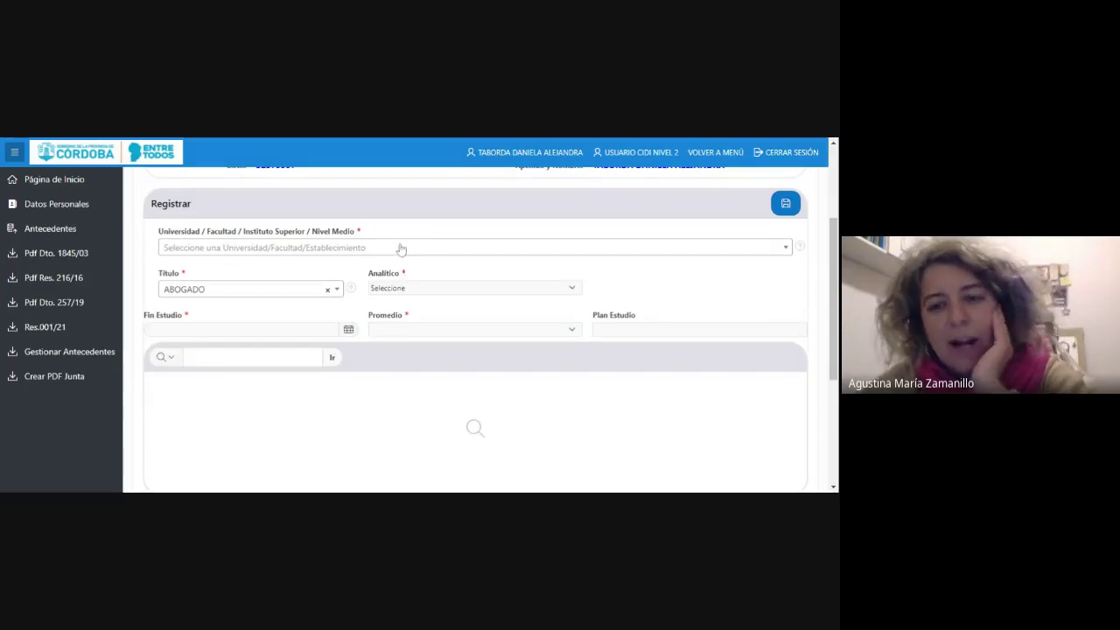
# - Search the institution options again, for "univ.n" and for "univ.nacional"
pyautogui.click(786, 250)
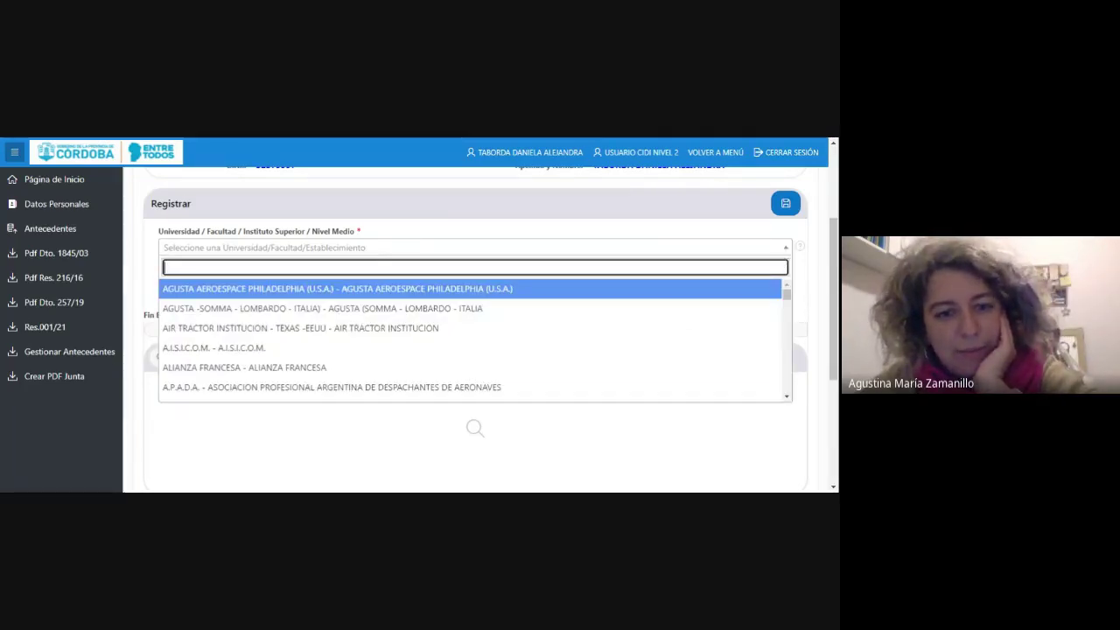
pyautogui.write('univ')
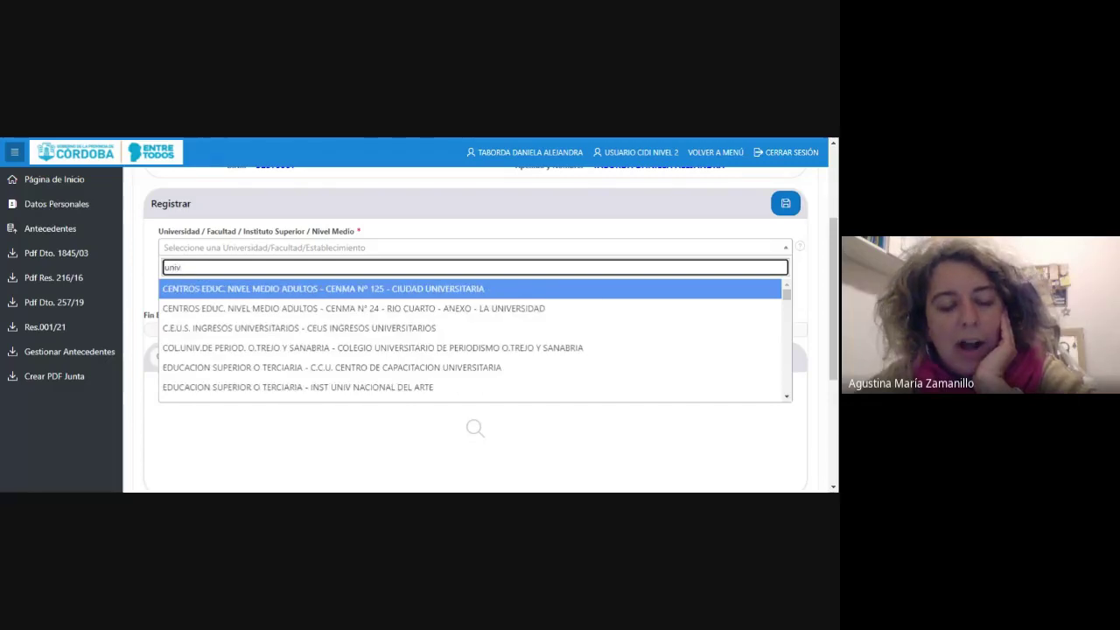
pyautogui.write('.n')
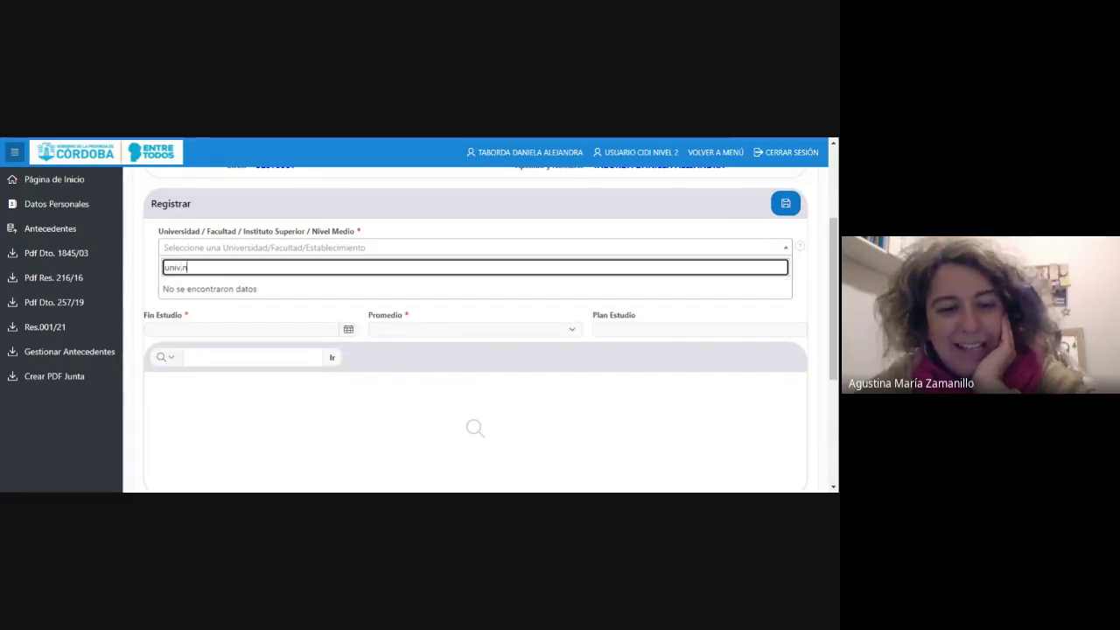
pyautogui.press('BackSpace')
pyautogui.press('BackSpace')
pyautogui.write('.nac')
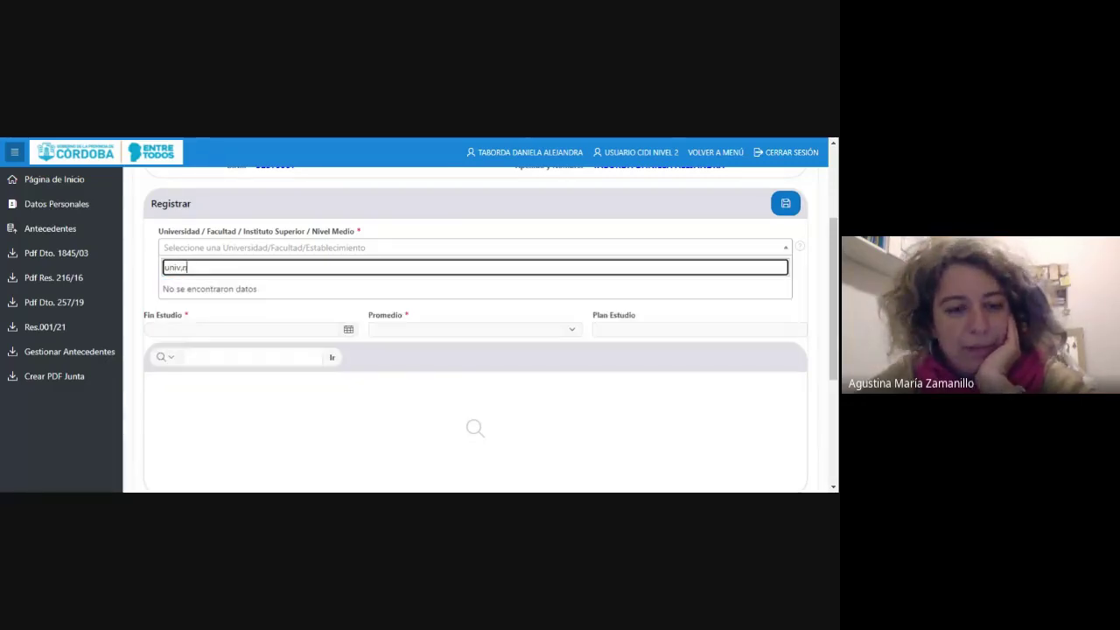
pyautogui.press('BackSpace')
pyautogui.write('.nacional')
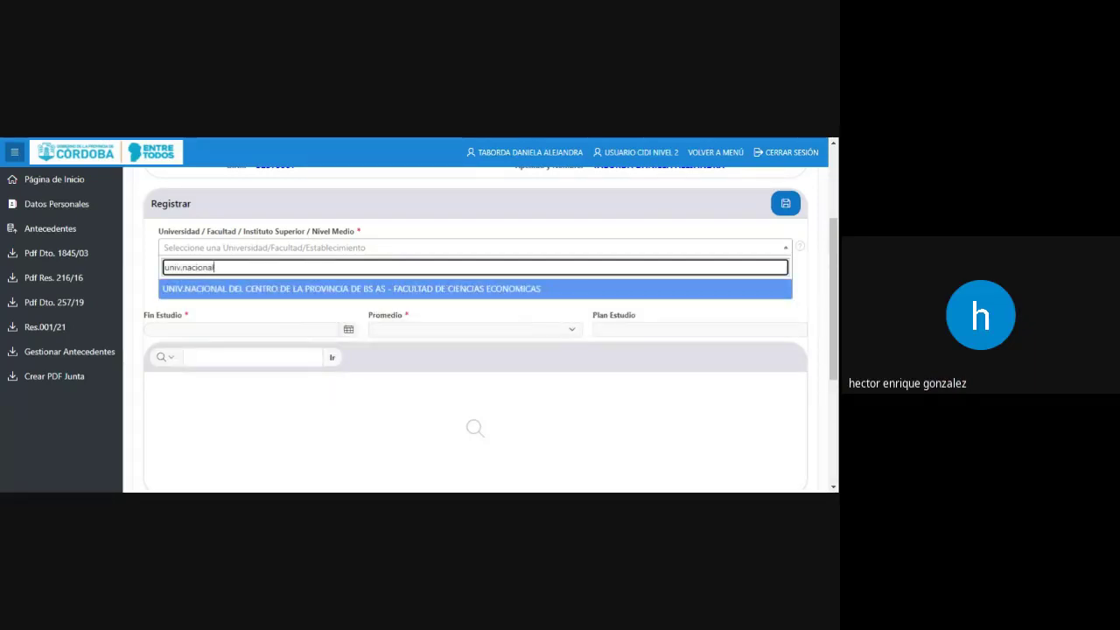
# - Change the institution search text to "univ.ndecordoba"
pyautogui.write('d')
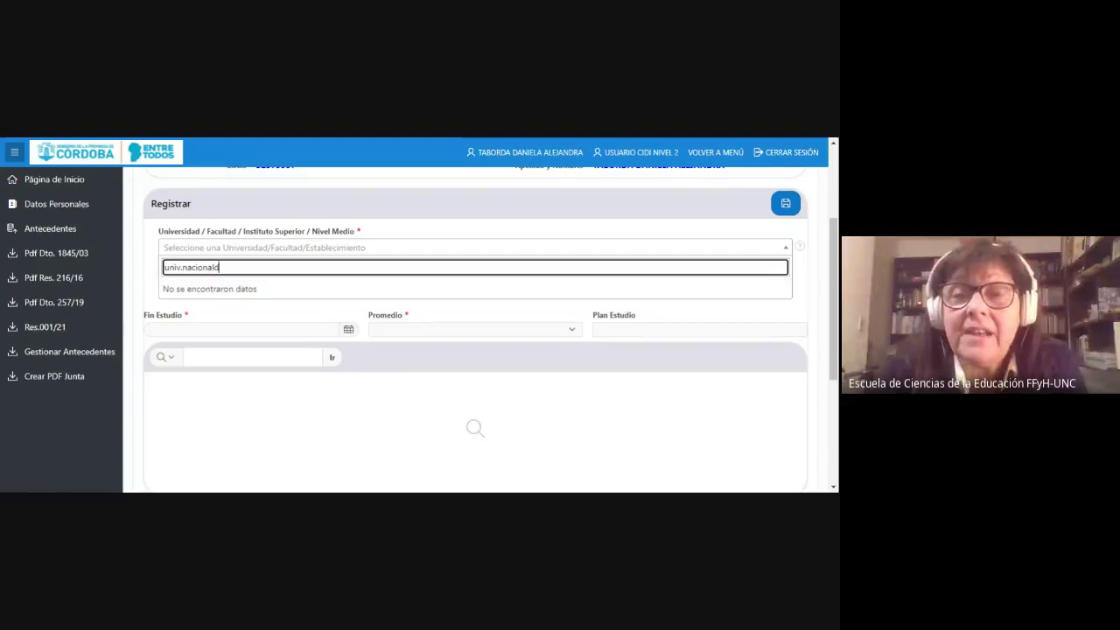
pyautogui.press('BackSpace')
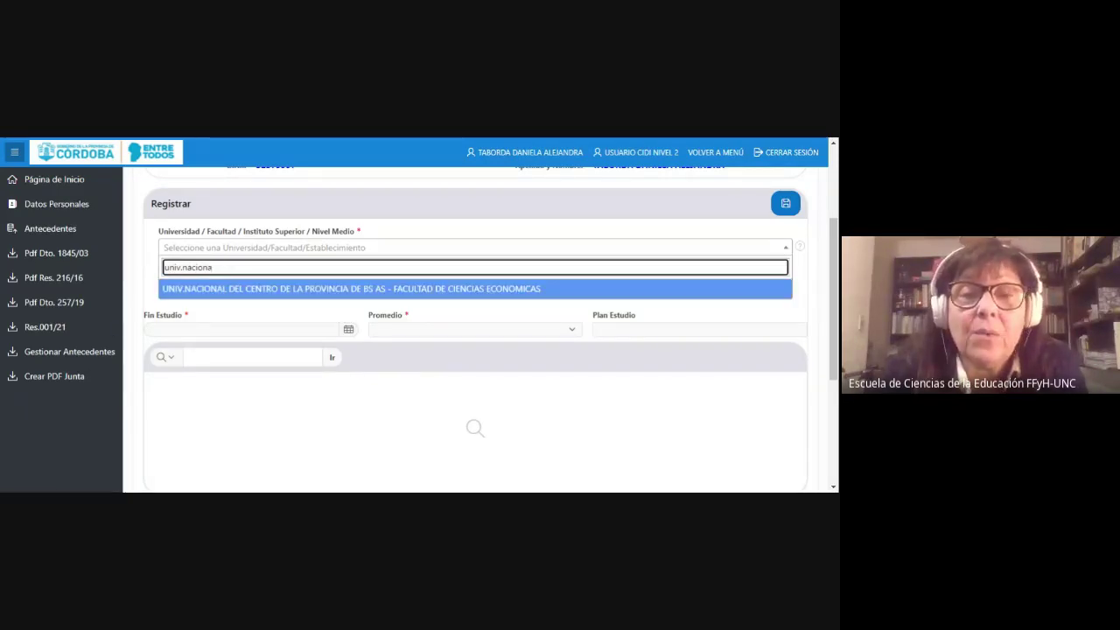
pyautogui.press('BackSpace')
pyautogui.press('BackSpace')
pyautogui.write('de')
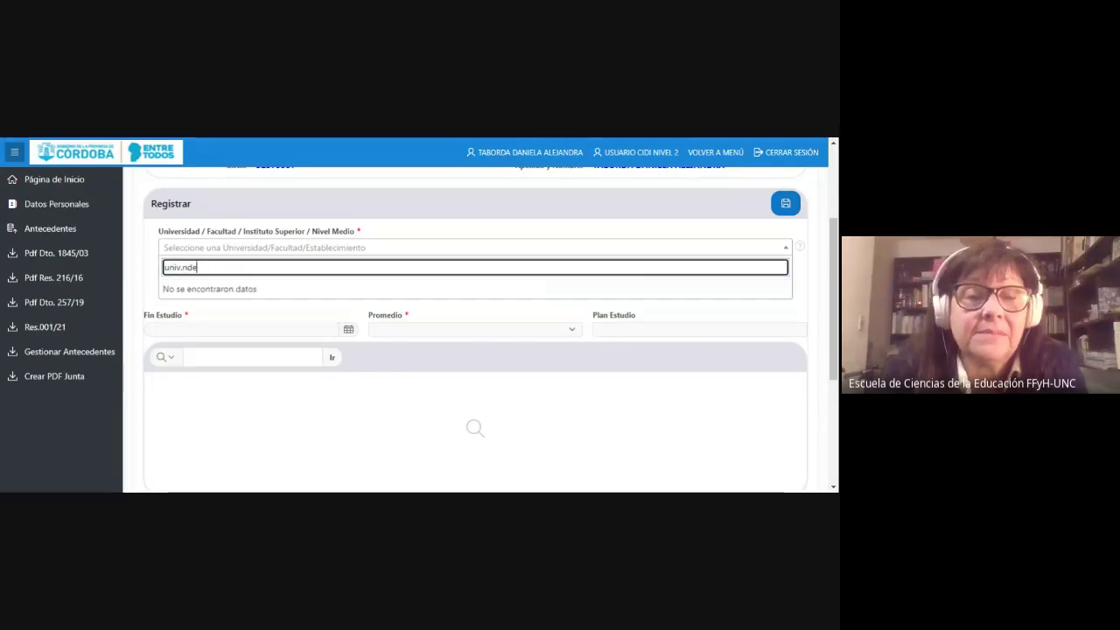
pyautogui.write('cordoba')
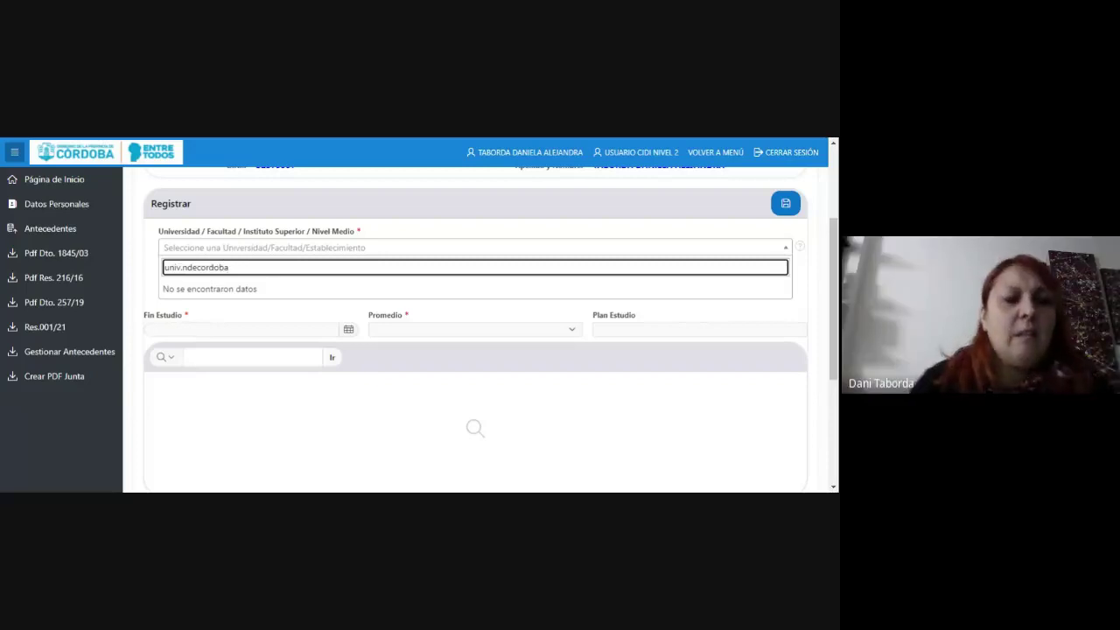
# - Rework the institution search text into "un de córdoba" and then into "unv. de córdoba"
pyautogui.click(222, 267)
pyautogui.press('Left')
pyautogui.press('Left')
pyautogui.press('Left')
pyautogui.press('Left')
pyautogui.press('Left')
pyautogui.press('Left')
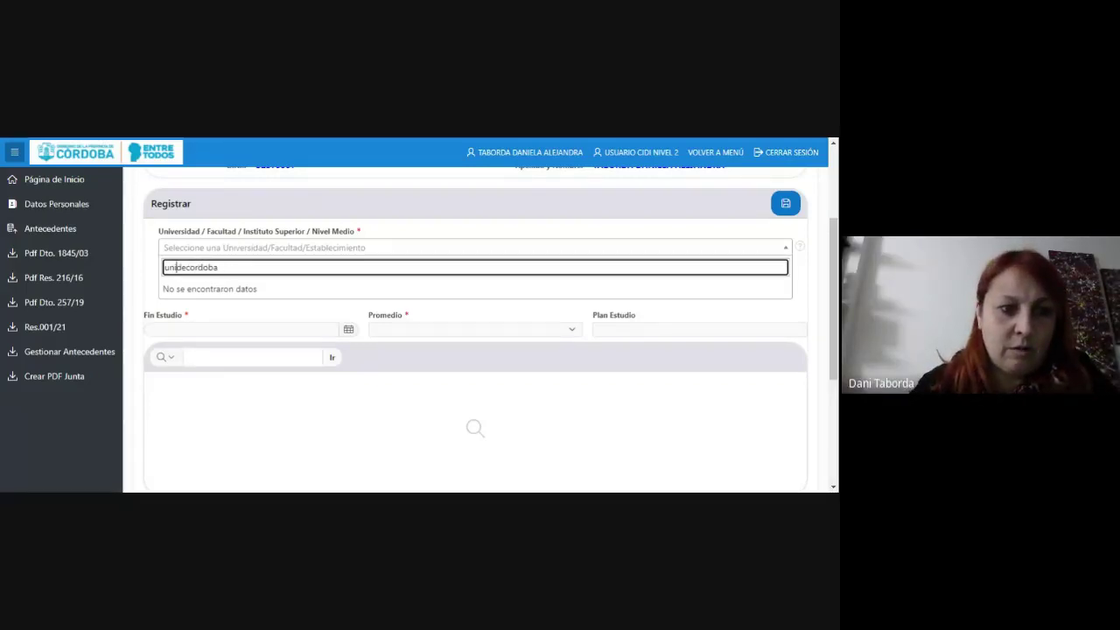
pyautogui.press('BackSpace')
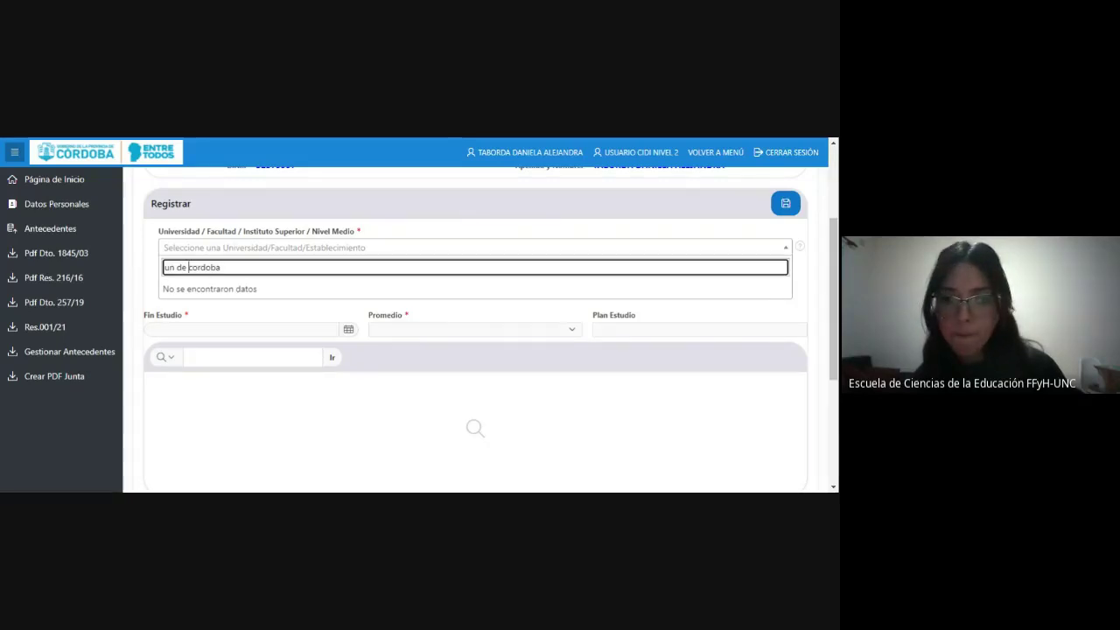
pyautogui.press('Right')
pyautogui.press('Right')
pyautogui.write('ó')
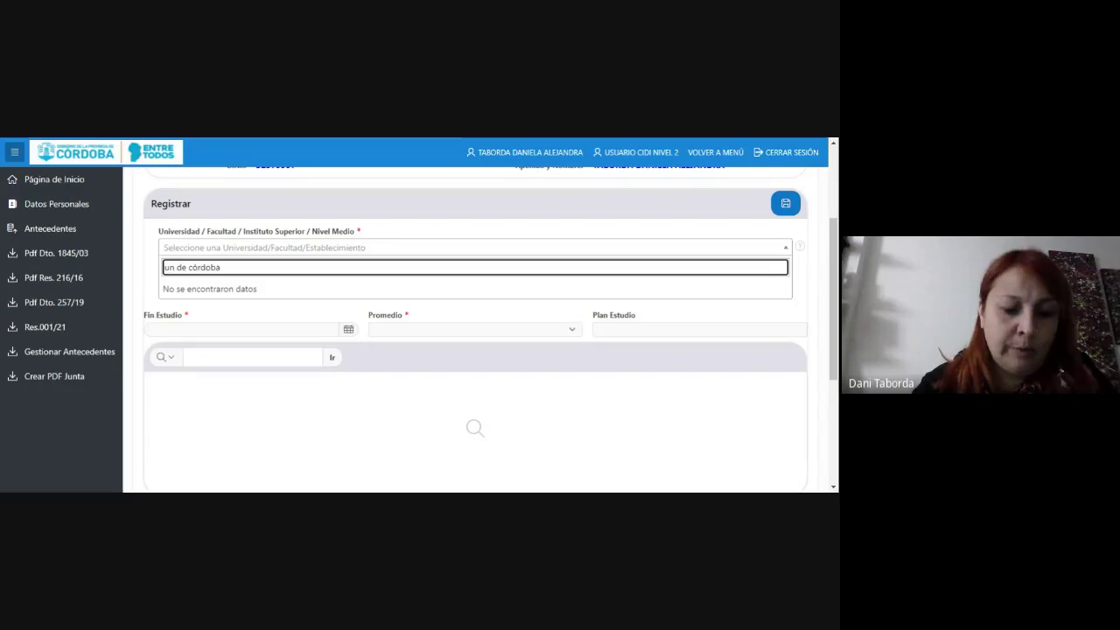
pyautogui.write('v')
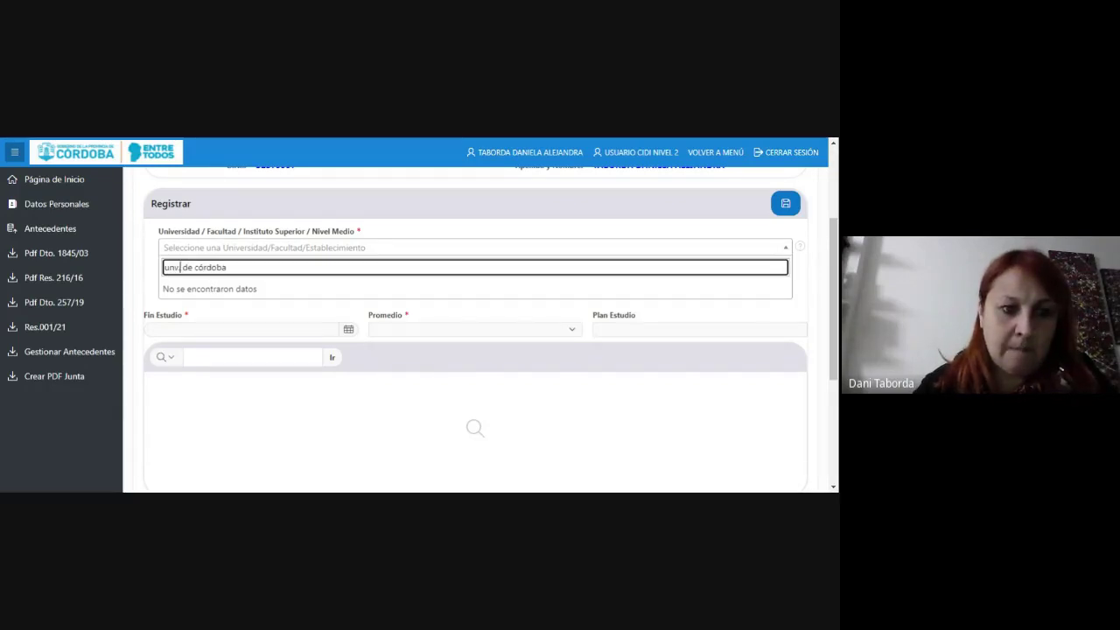
pyautogui.write('.')
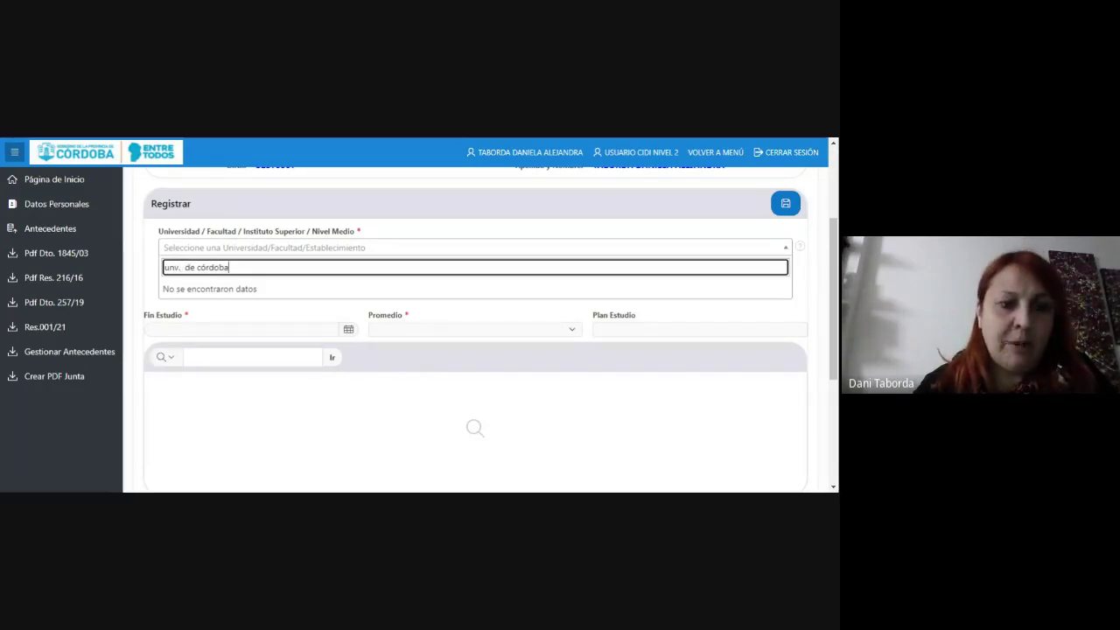
# - Shorten the institution search text to "u" and browse the matching establishments for the university
pyautogui.press('BackSpace')
pyautogui.press('BackSpace')
pyautogui.press('BackSpace')
pyautogui.press('BackSpace')
pyautogui.press('BackSpace')
pyautogui.press('BackSpace')
pyautogui.press('BackSpace')
pyautogui.press('BackSpace')
pyautogui.press('BackSpace')
pyautogui.press('BackSpace')
pyautogui.press('BackSpace')
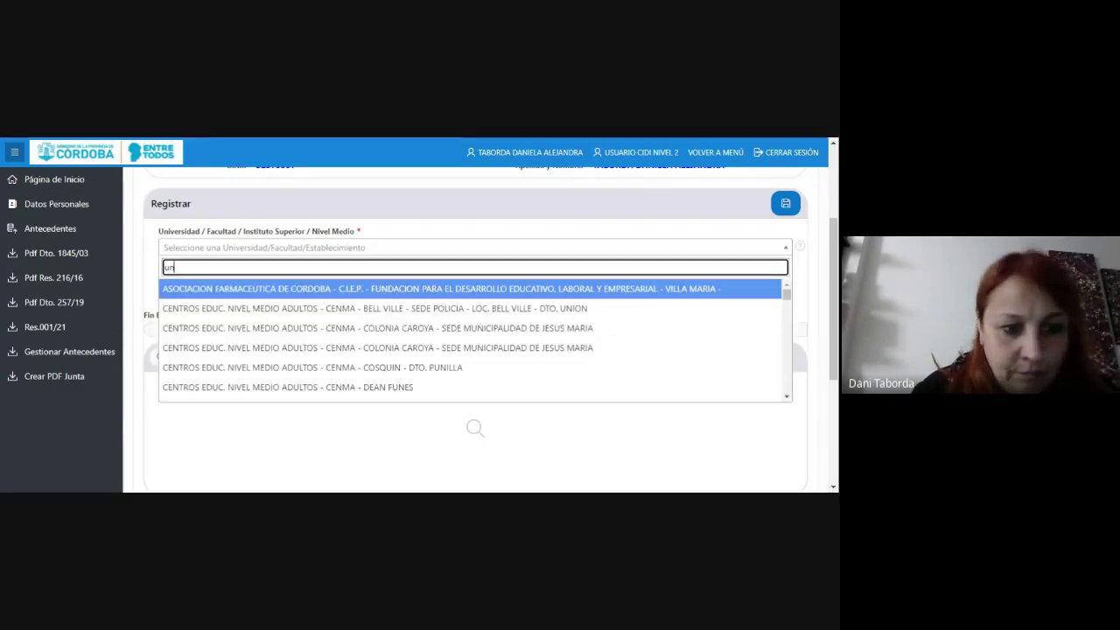
pyautogui.press('BackSpace')
pyautogui.press('Down')
pyautogui.press('Down')
pyautogui.press('Down')
pyautogui.press('Down')
pyautogui.press('Down')
pyautogui.press('Down')
pyautogui.press('Down')
pyautogui.press('Down')
pyautogui.press('Down')
pyautogui.press('Down')
pyautogui.press('Down')
pyautogui.press('Down')
pyautogui.press('Down')
pyautogui.press('Down')
pyautogui.press('Down')
pyautogui.press('Down')
pyautogui.press('Down')
pyautogui.press('Down')
pyautogui.press('Down')
pyautogui.press('Down')
pyautogui.press('Down')
pyautogui.press('Down')
pyautogui.press('Down')
pyautogui.press('Down')
pyautogui.press('Down')
pyautogui.press('Down')
pyautogui.press('Down')
pyautogui.press('Down')
pyautogui.press('Down')
pyautogui.press('Down')
pyautogui.press('Down')
pyautogui.press('Down')
pyautogui.press('Down')
pyautogui.press('Down')
pyautogui.press('Down')
pyautogui.press('Down')
pyautogui.press('Down')
pyautogui.press('Down')
pyautogui.press('Down')
pyautogui.press('Down')
pyautogui.press('Down')
pyautogui.press('Down')
pyautogui.press('Down')
pyautogui.press('Down')
pyautogui.press('Down')
pyautogui.press('Down')
pyautogui.press('Down')
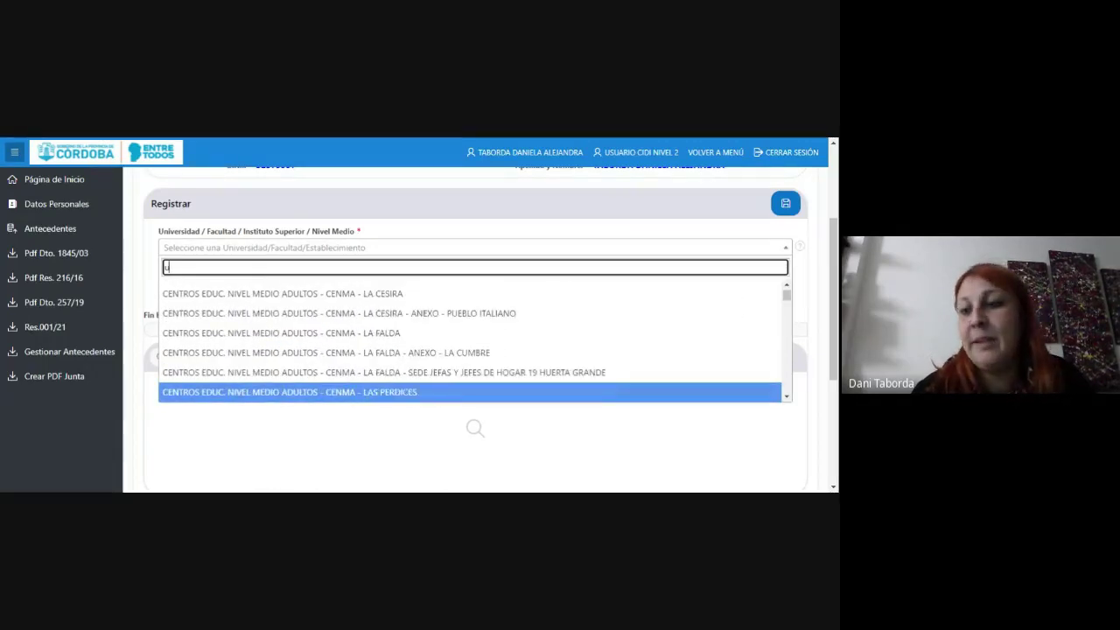
pyautogui.moveTo(787, 300); pyautogui.dragTo(785, 359)
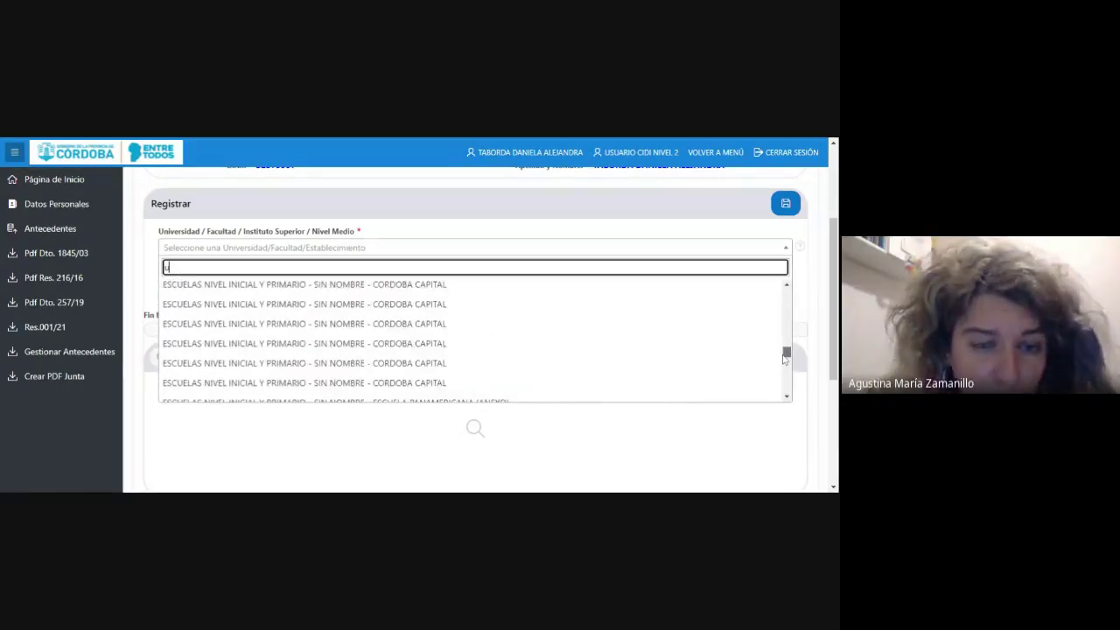
# - Search the institution options for "univ.nacionaldecordoba"
pyautogui.write('niv.na')
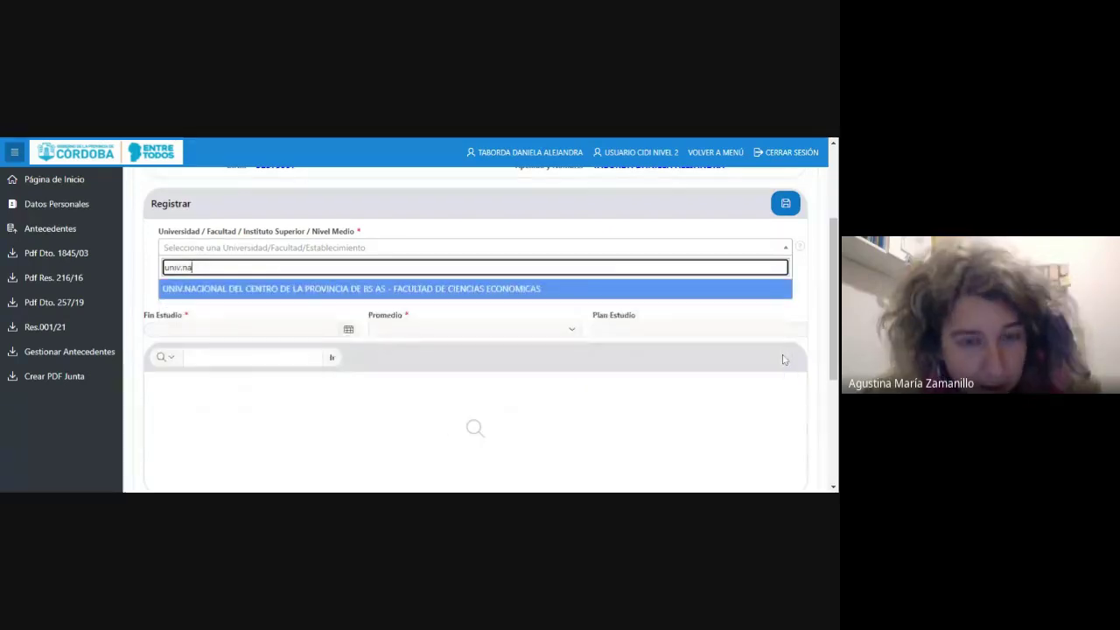
pyautogui.write('cionaldecor')
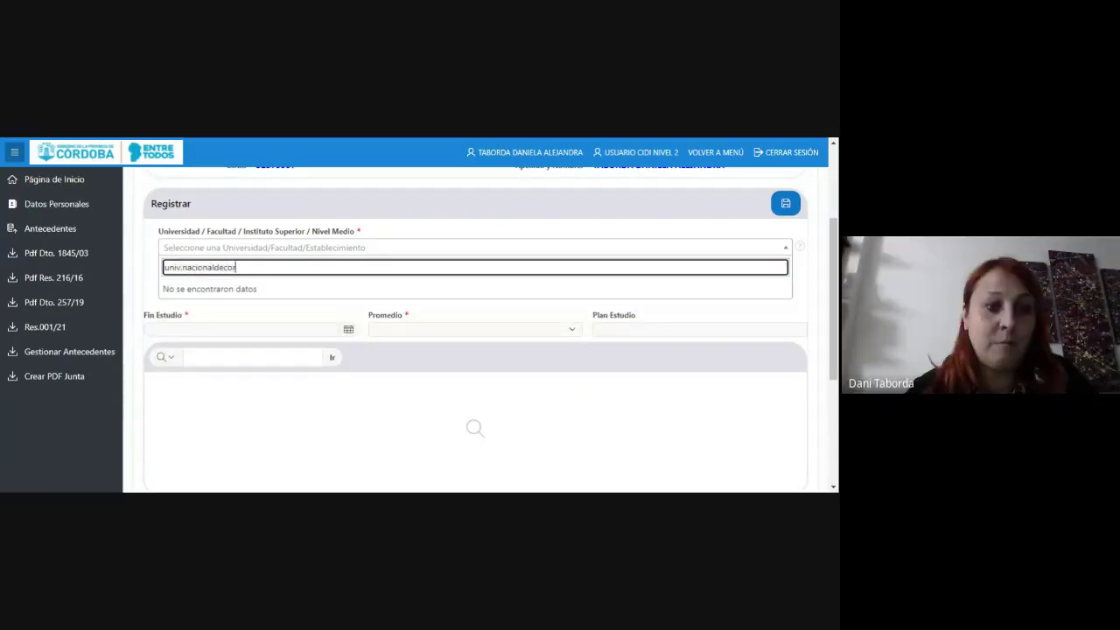
pyautogui.write('doba')
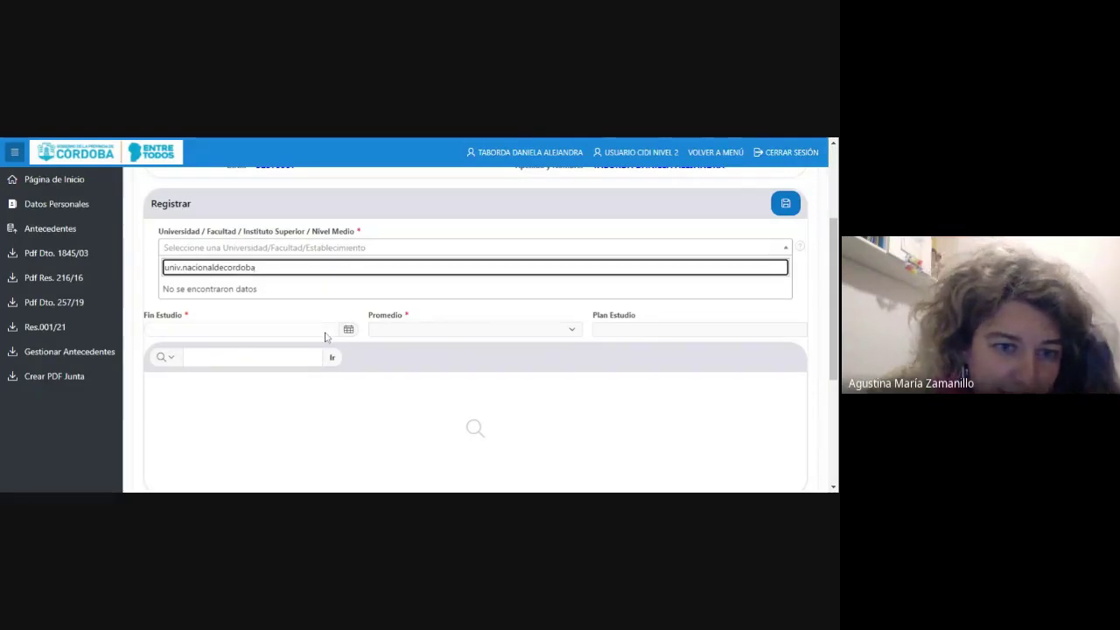
# - Correct the institution search text to "univ. nacional de cordoba", with spaces between the words
pyautogui.press('BackSpace')
pyautogui.press('BackSpace')
pyautogui.press('BackSpace')
pyautogui.press('BackSpace')
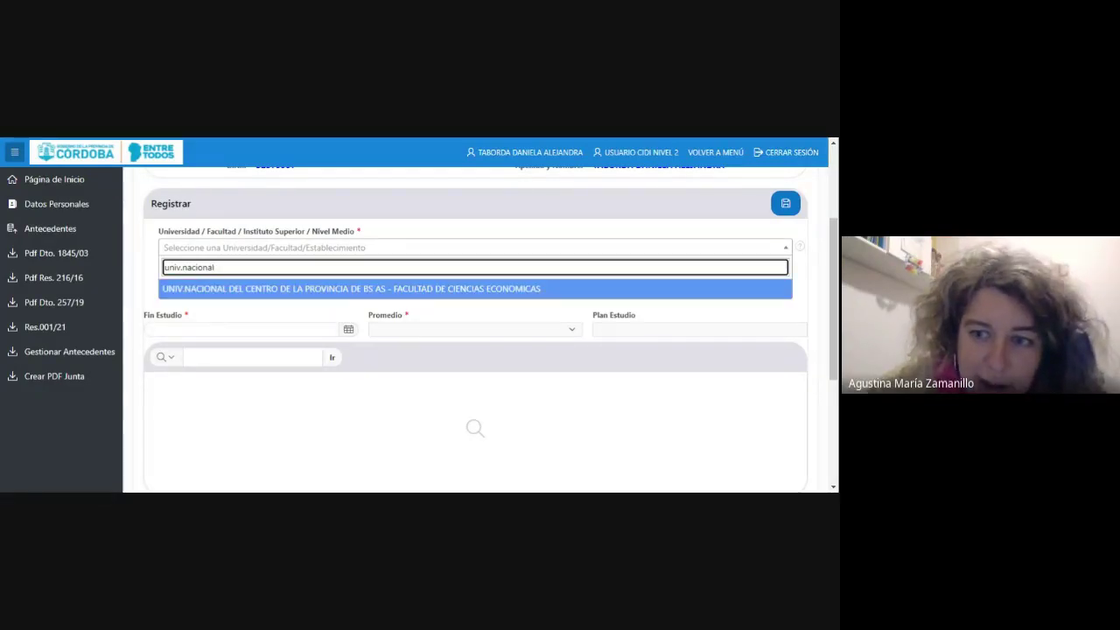
pyautogui.write('de')
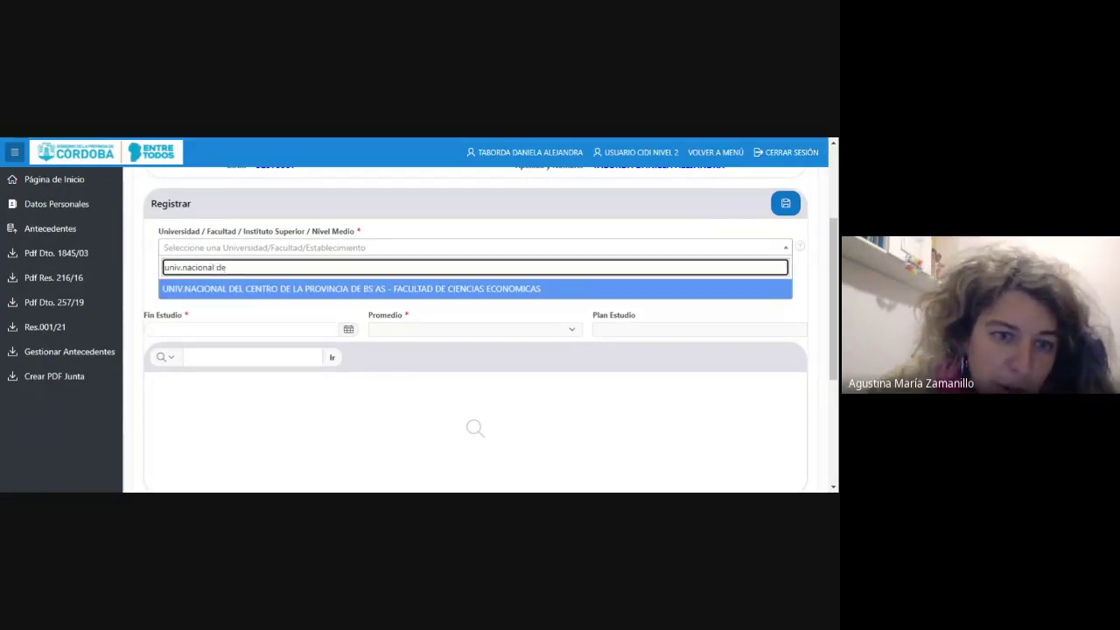
pyautogui.write(' cordoba')
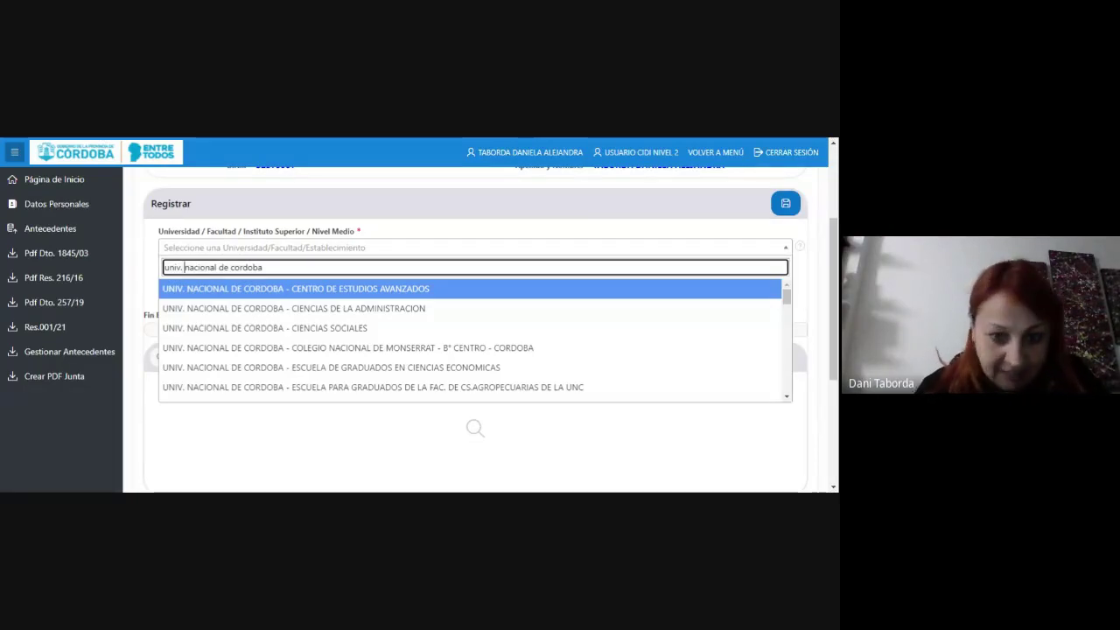
# - Choose UNIV. NACIONAL DE CORDOBA - FACULTAD DE FILOSOFIA Y HUMANIDADES - ESCUELA DE CIENCIAS.DE LA EDUCACION as the institution
pyautogui.press('Down')
pyautogui.press('Down')
pyautogui.press('Down')
pyautogui.press('Down')
pyautogui.press('Down')
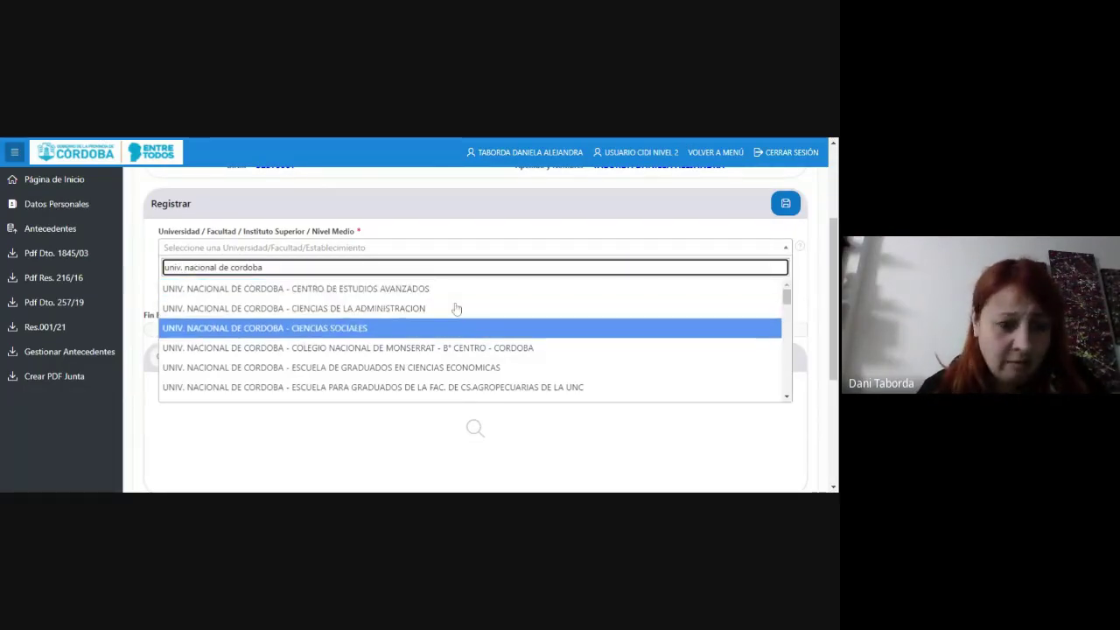
pyautogui.scroll(-1, 473, 342)
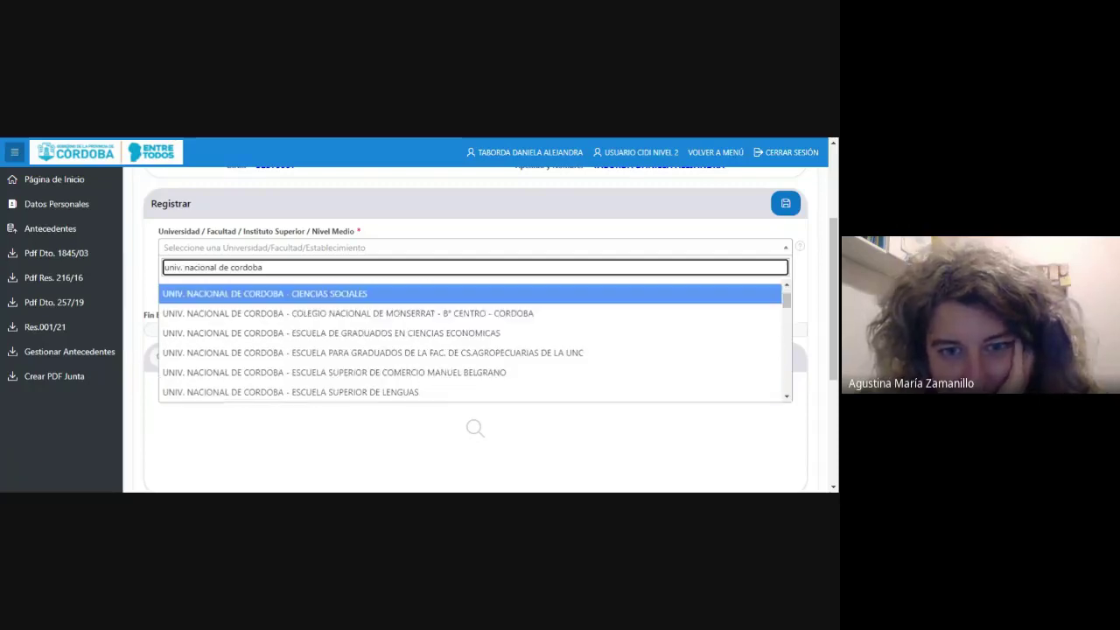
pyautogui.press('Down')
pyautogui.press('Down')
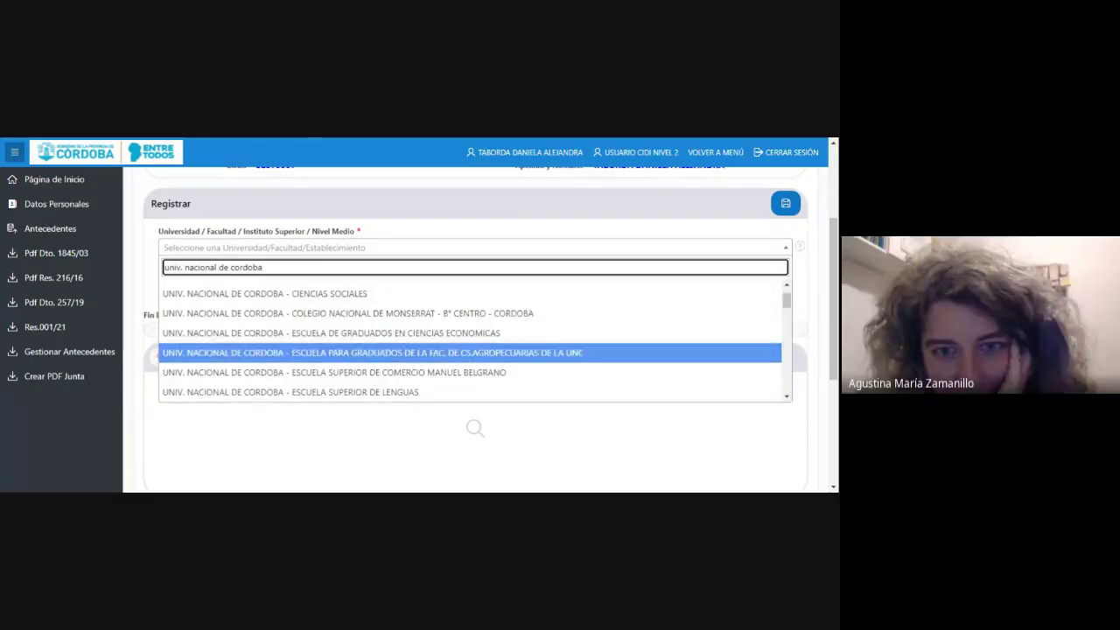
pyautogui.press('Up')
pyautogui.press('Up')
pyautogui.press('Up')
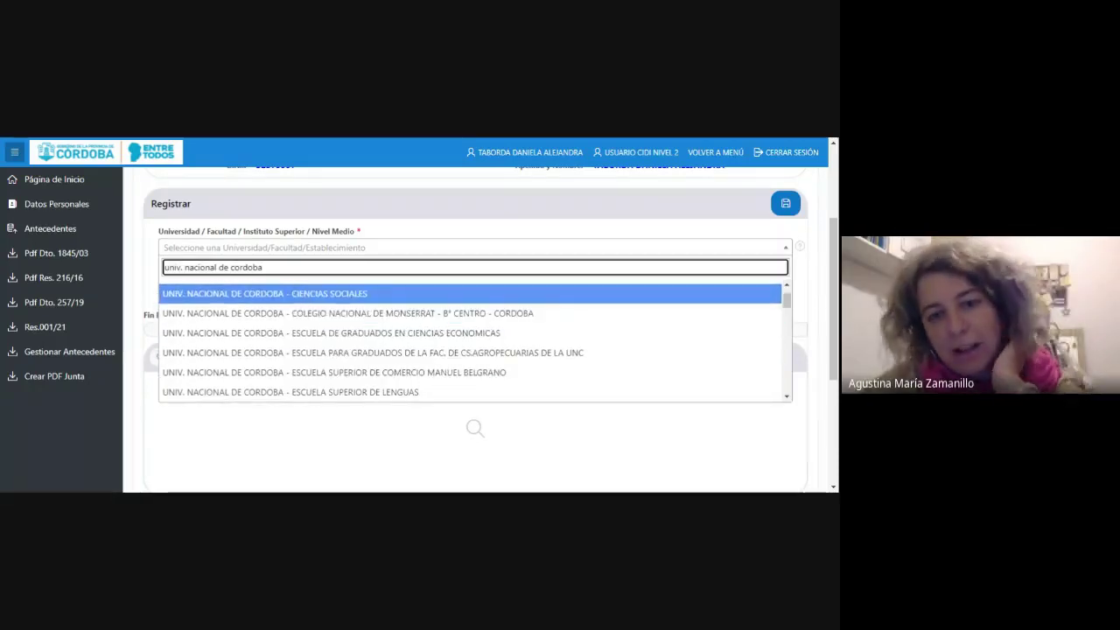
pyautogui.moveTo(790, 302); pyautogui.dragTo(787, 353)
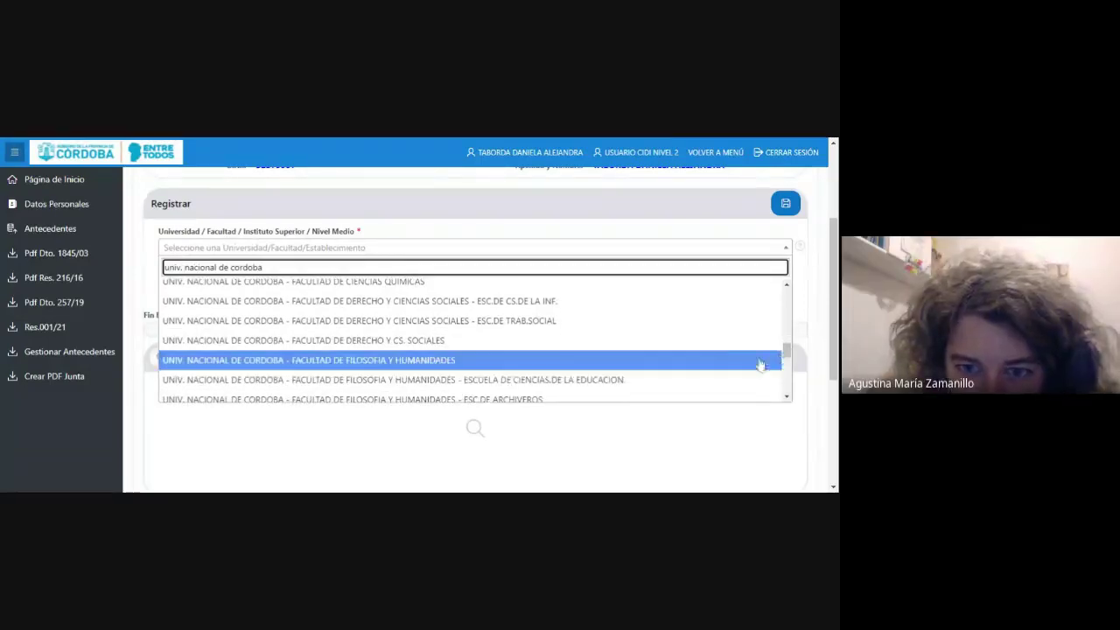
pyautogui.click(712, 380)
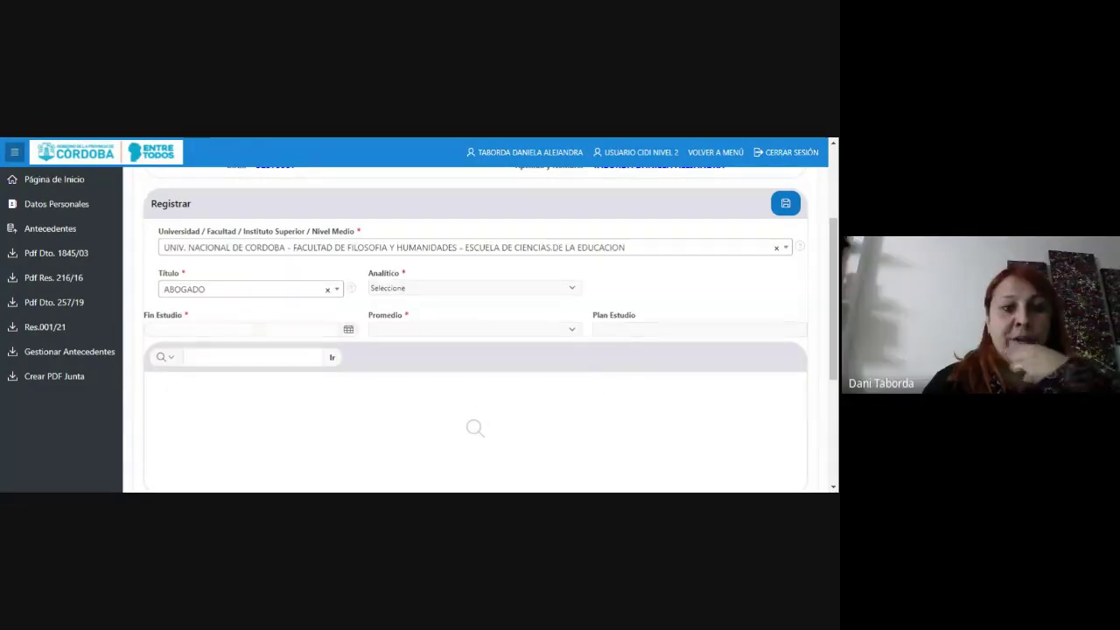
# - Search the Título options for "profe" and clear the search text again
pyautogui.click(298, 289)
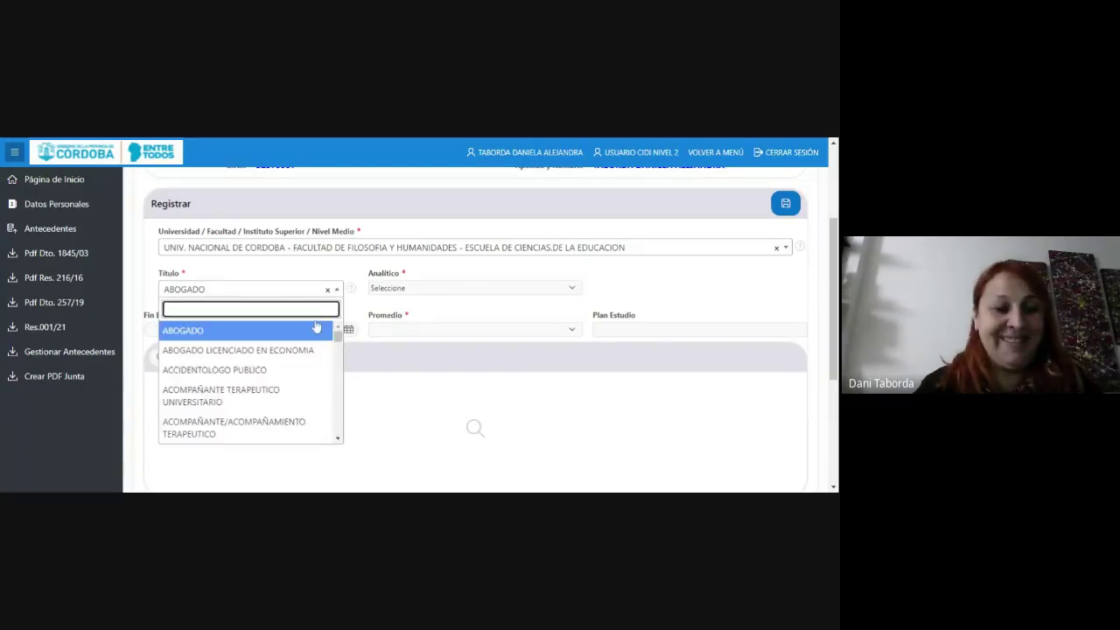
pyautogui.write('profe')
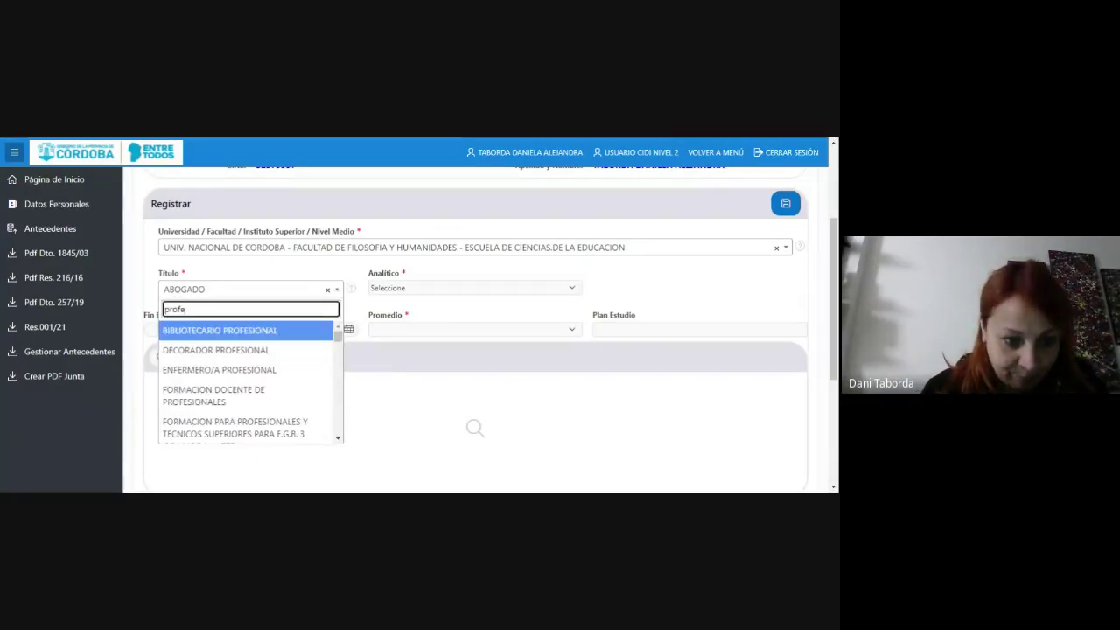
pyautogui.press('BackSpace')
pyautogui.press('BackSpace')
pyautogui.press('BackSpace')
pyautogui.press('BackSpace')
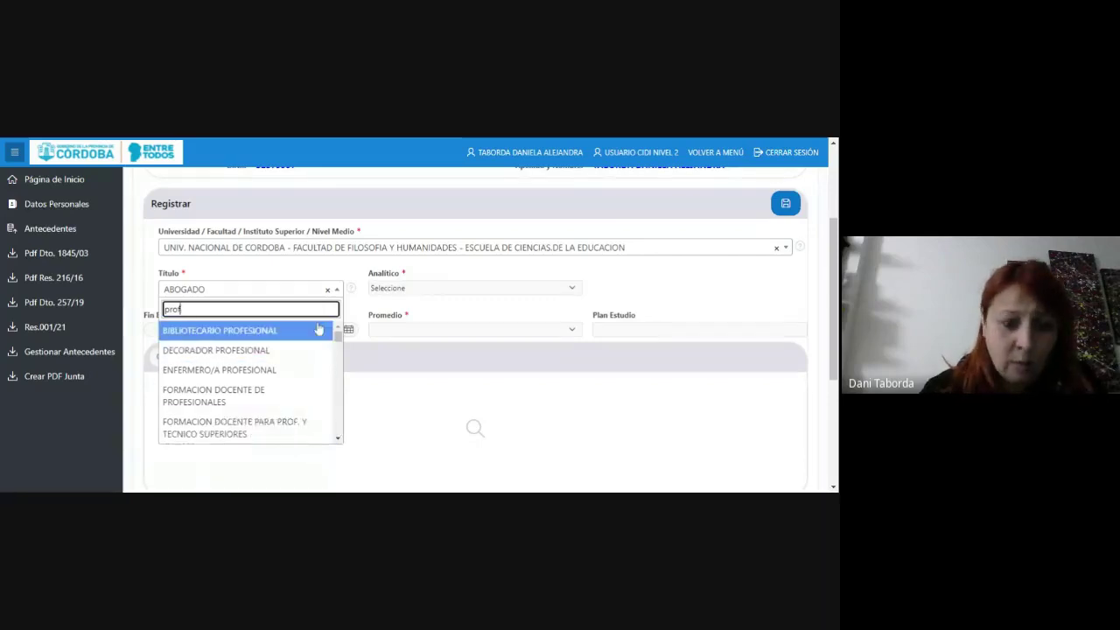
pyautogui.press('BackSpace')
# - Search the Título options for "cienc" and look through the matching degrees for one in education sciences
pyautogui.write('cienc')
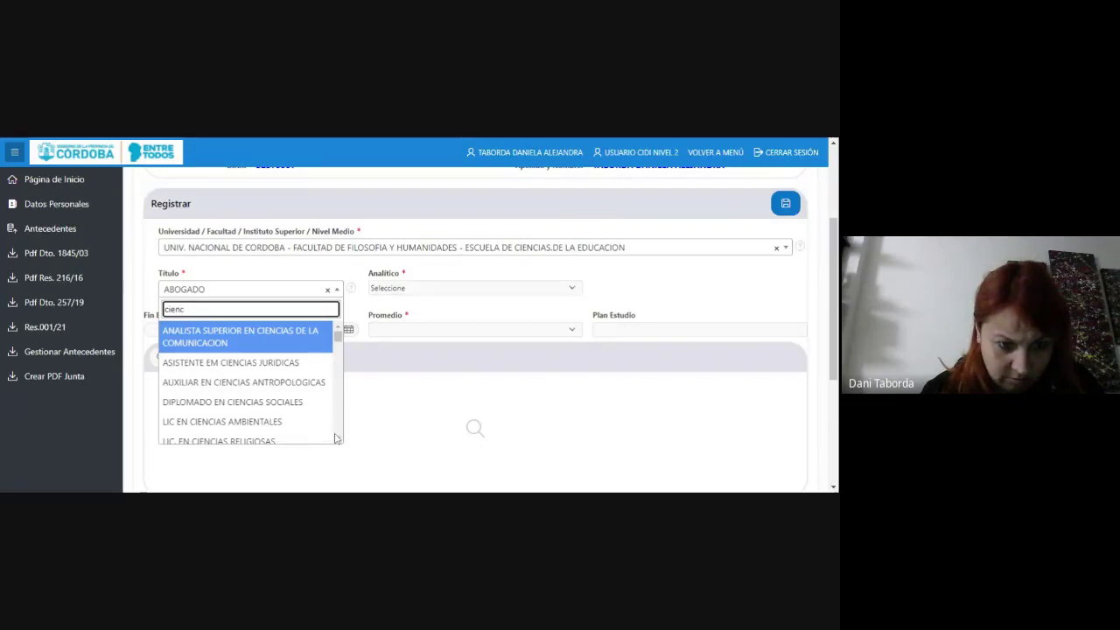
pyautogui.scroll(-6, 337, 441)
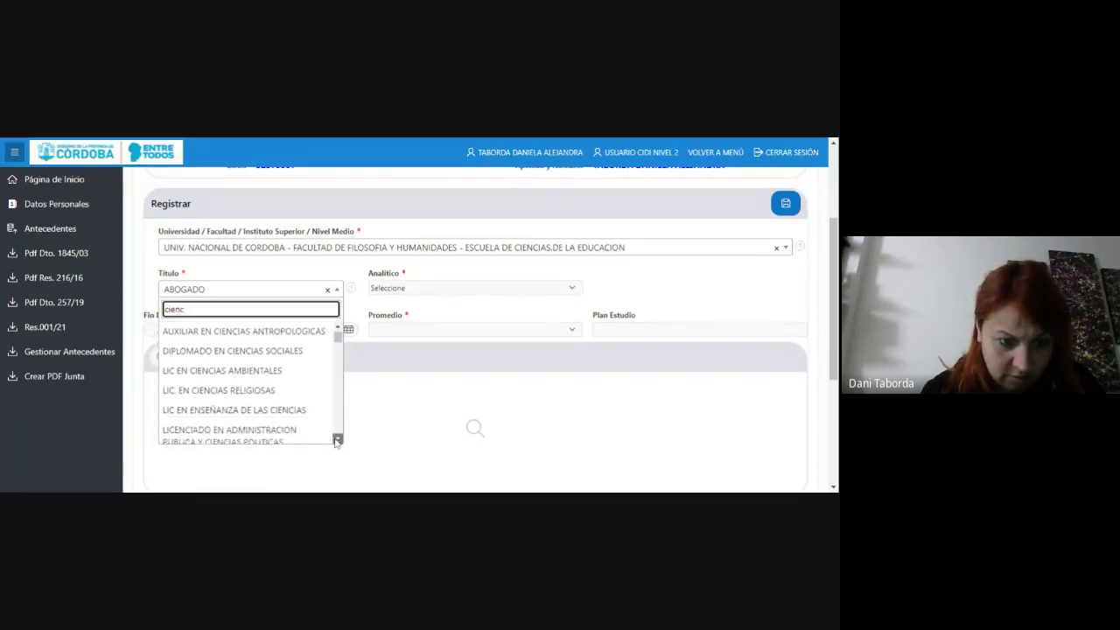
pyautogui.scroll(-5, 337, 441)
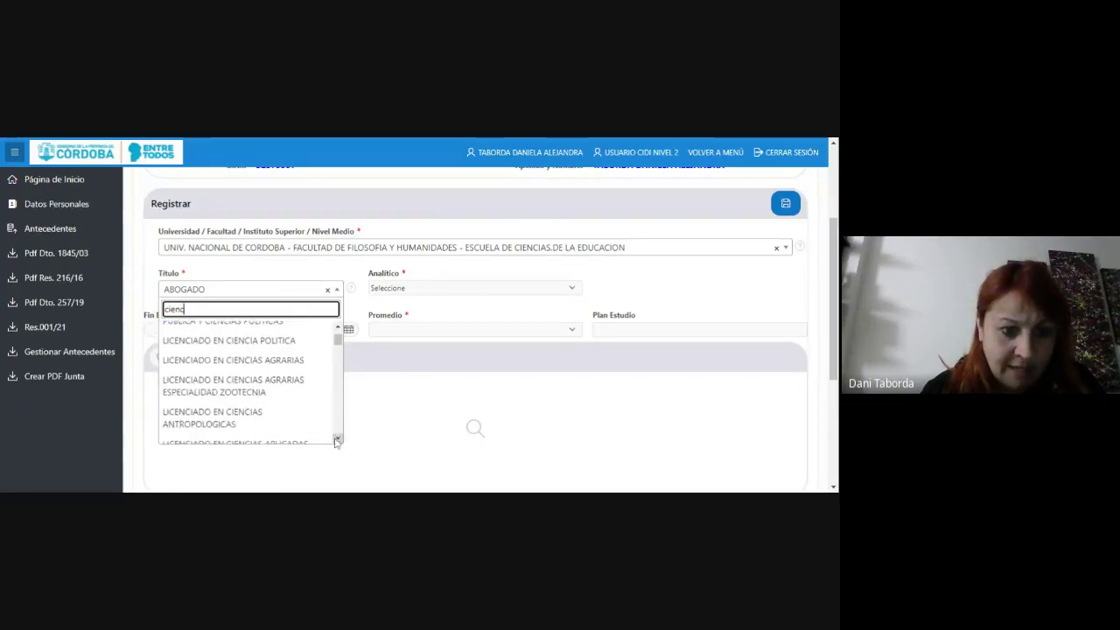
pyautogui.scroll(-2, 336, 441)
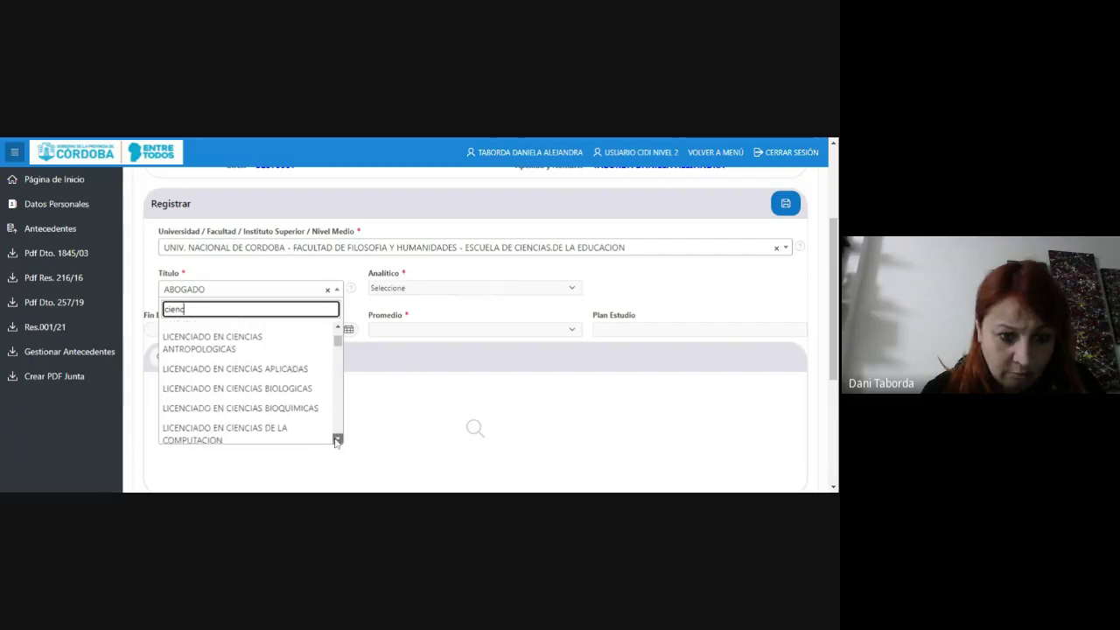
pyautogui.scroll(-1, 337, 441)
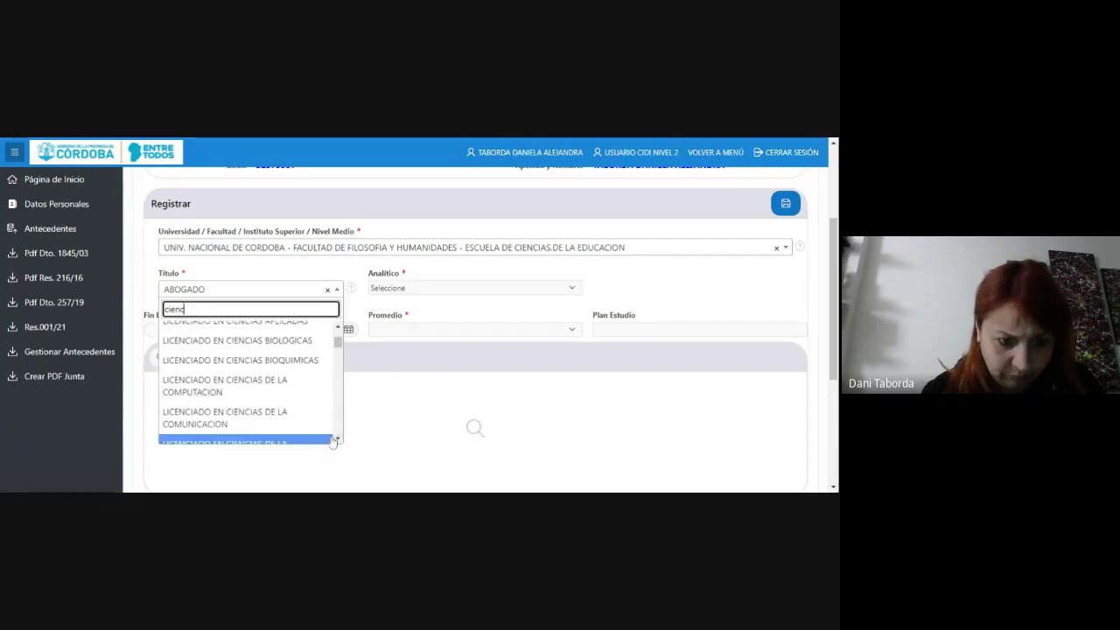
pyautogui.scroll(-1, 338, 443)
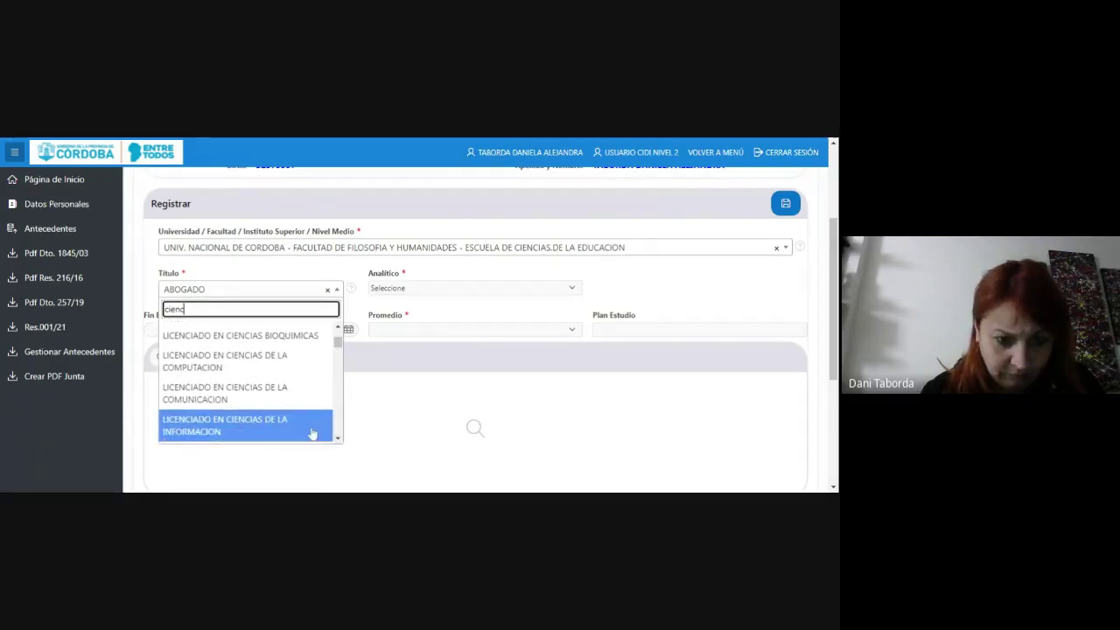
pyautogui.scroll(-2, 340, 442)
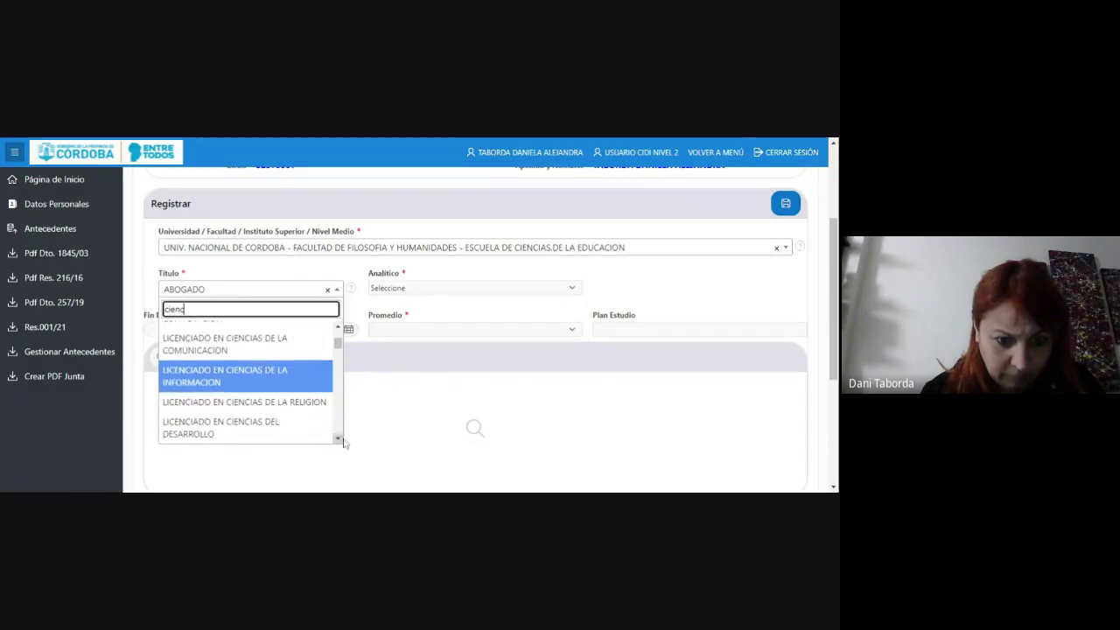
pyautogui.scroll(-5, 344, 443)
pyautogui.scroll(-6, 344, 442)
pyautogui.scroll(-6, 344, 442)
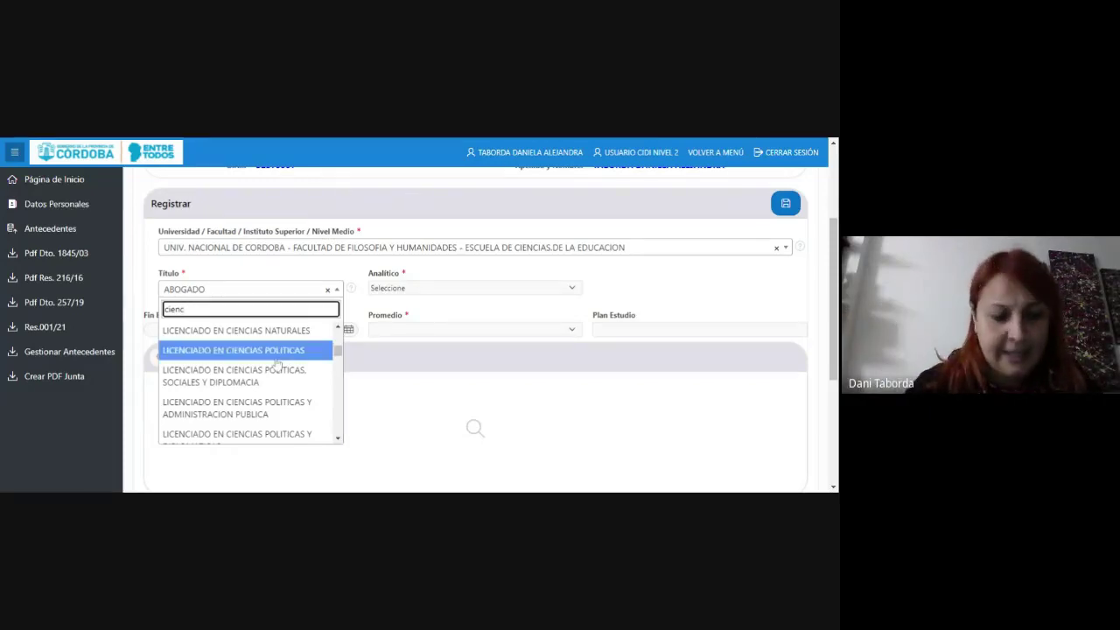
# - Search the Título options for "profesora" and then for "profesores"
pyautogui.press('BackSpace')
pyautogui.press('BackSpace')
pyautogui.press('BackSpace')
pyautogui.press('BackSpace')
pyautogui.press('BackSpace')
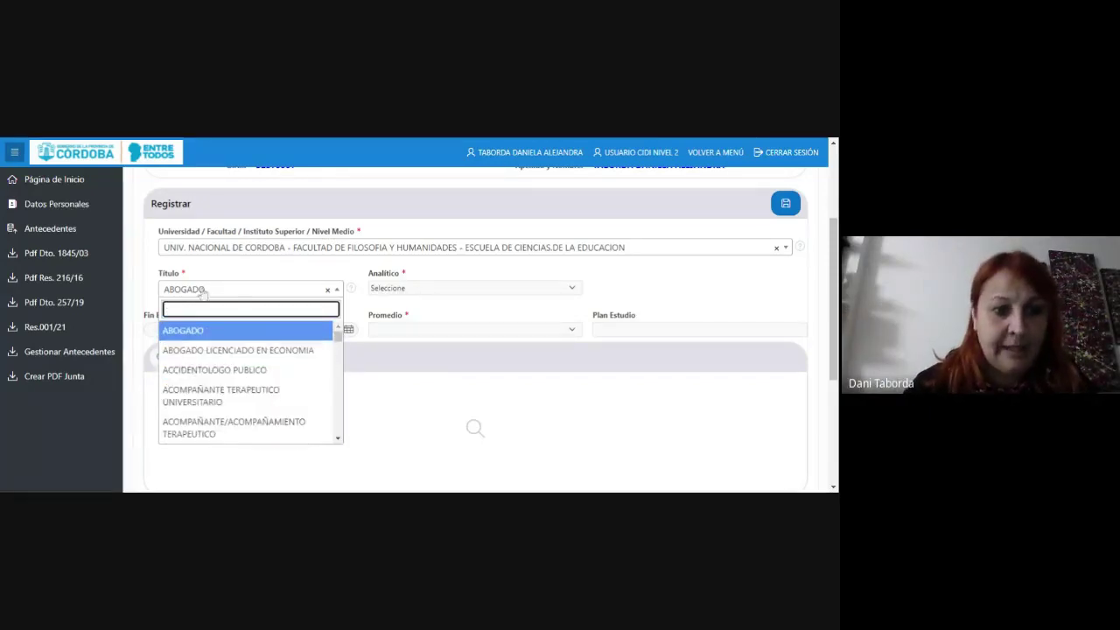
pyautogui.write('profes')
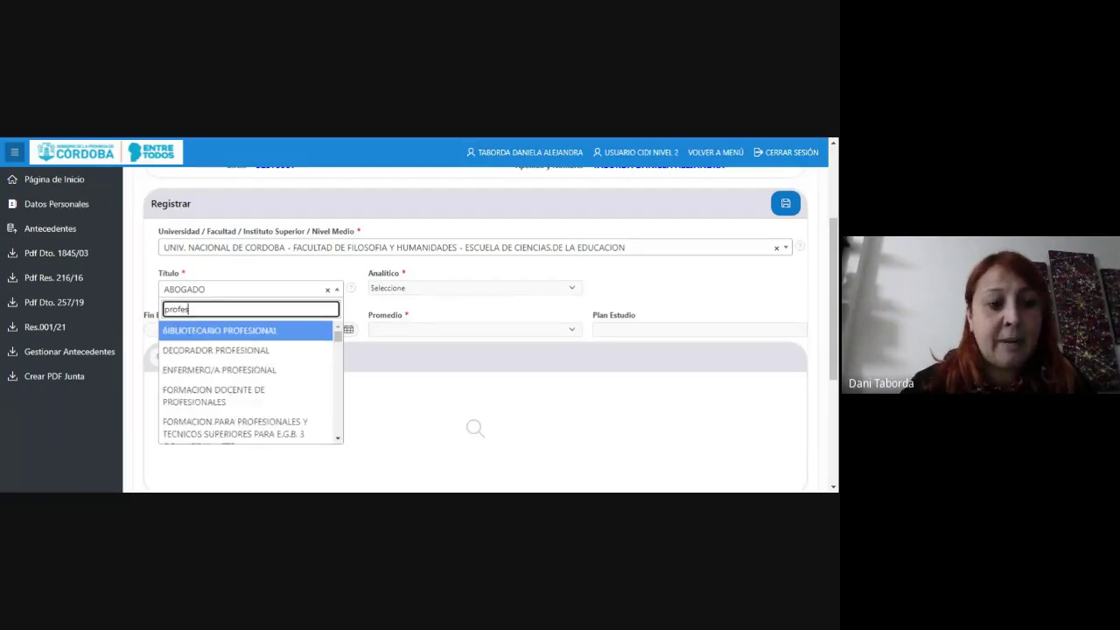
pyautogui.write('ora')
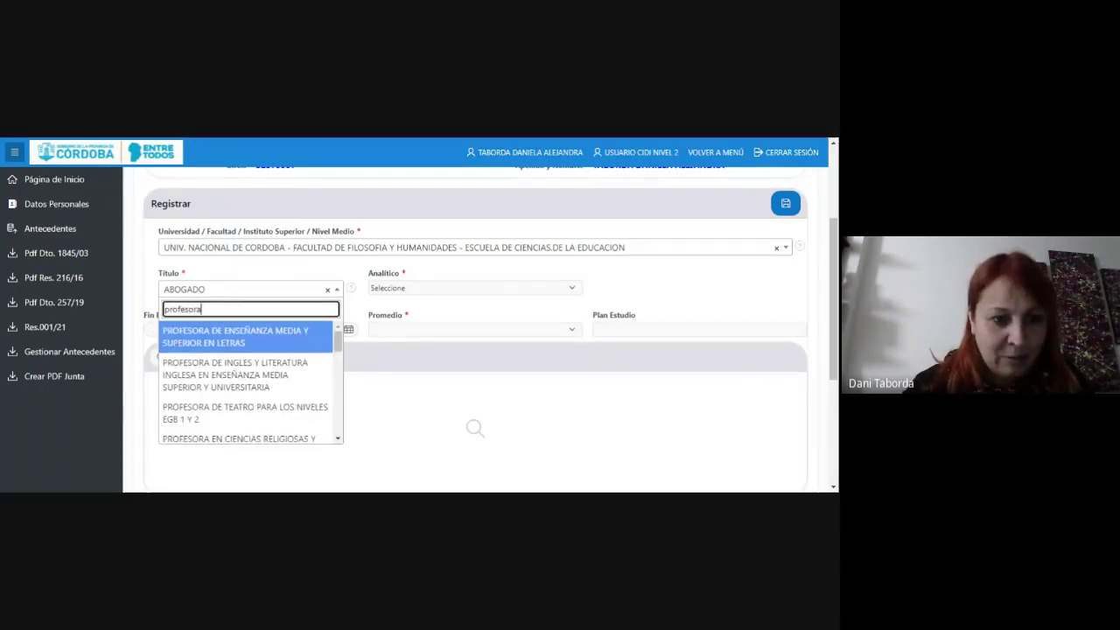
pyautogui.press('BackSpace')
pyautogui.write('es')
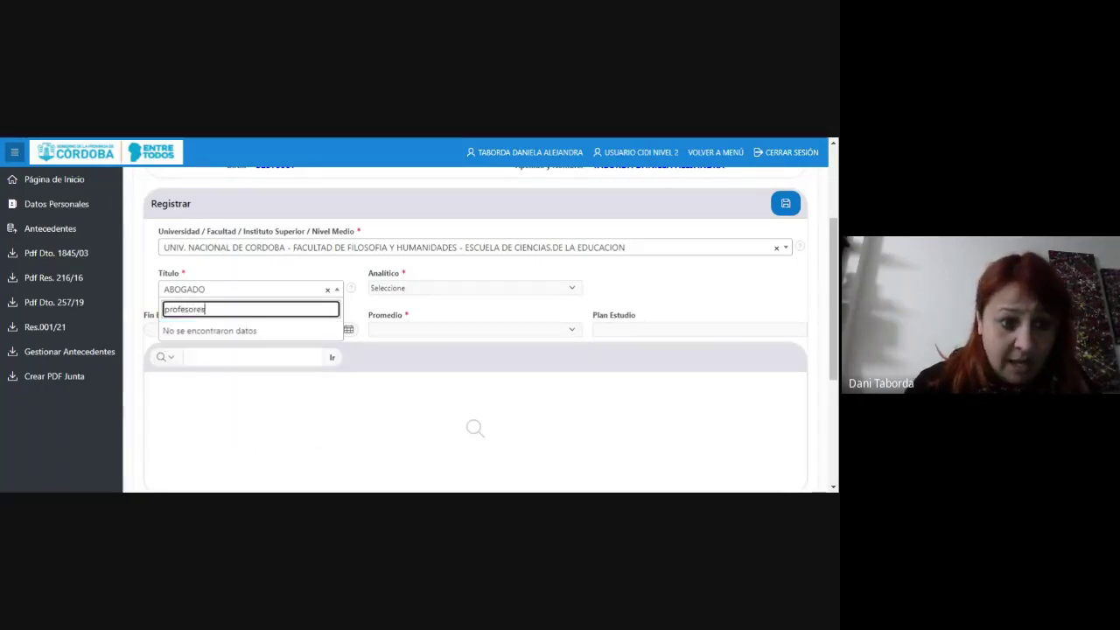
pyautogui.write(' en')
# - Replace the Título search text with "ciencias de la educa"
pyautogui.press('BackSpace')
pyautogui.press('BackSpace')
pyautogui.press('BackSpace')
pyautogui.press('BackSpace')
pyautogui.press('BackSpace')
pyautogui.press('BackSpace')
pyautogui.press('BackSpace')
pyautogui.press('BackSpace')
pyautogui.press('BackSpace')
pyautogui.press('BackSpace')
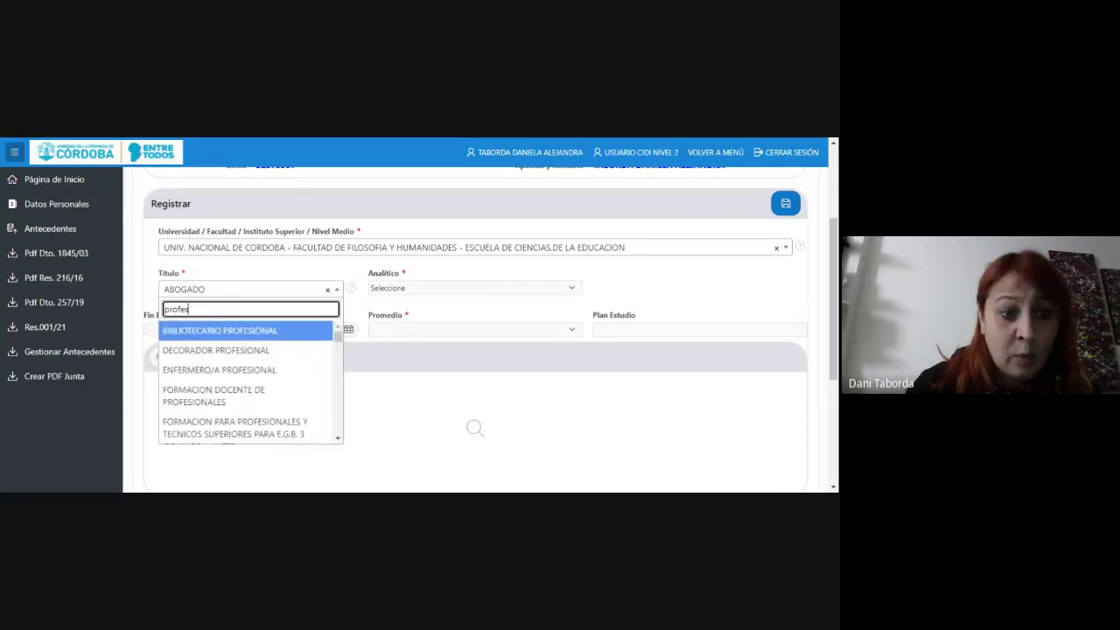
pyautogui.write('cien')
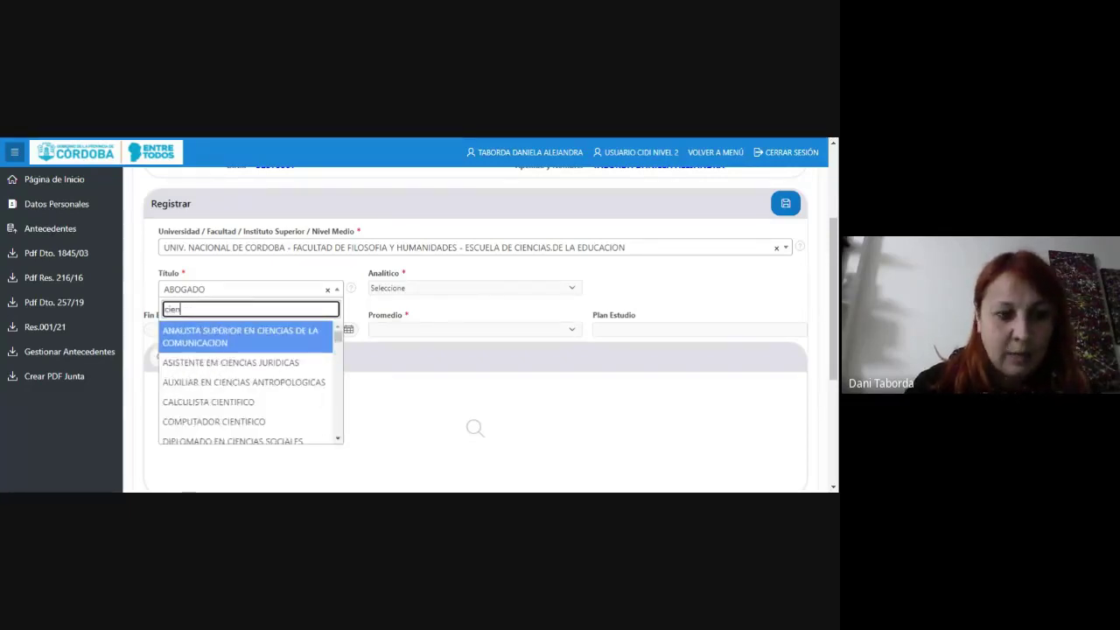
pyautogui.write('cias de la e')
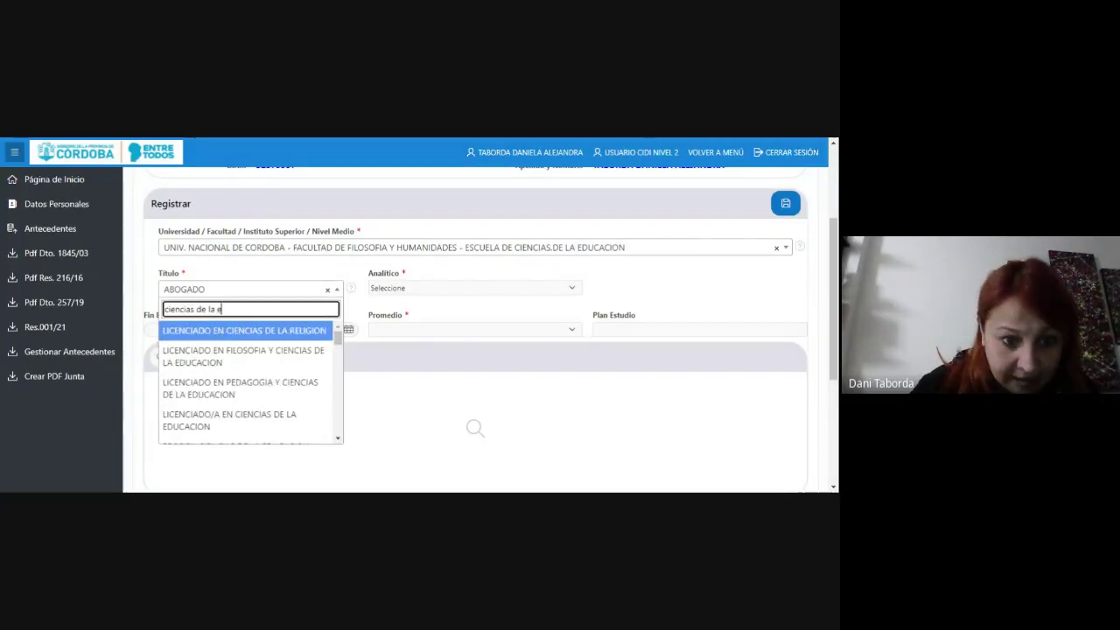
pyautogui.write('duca')
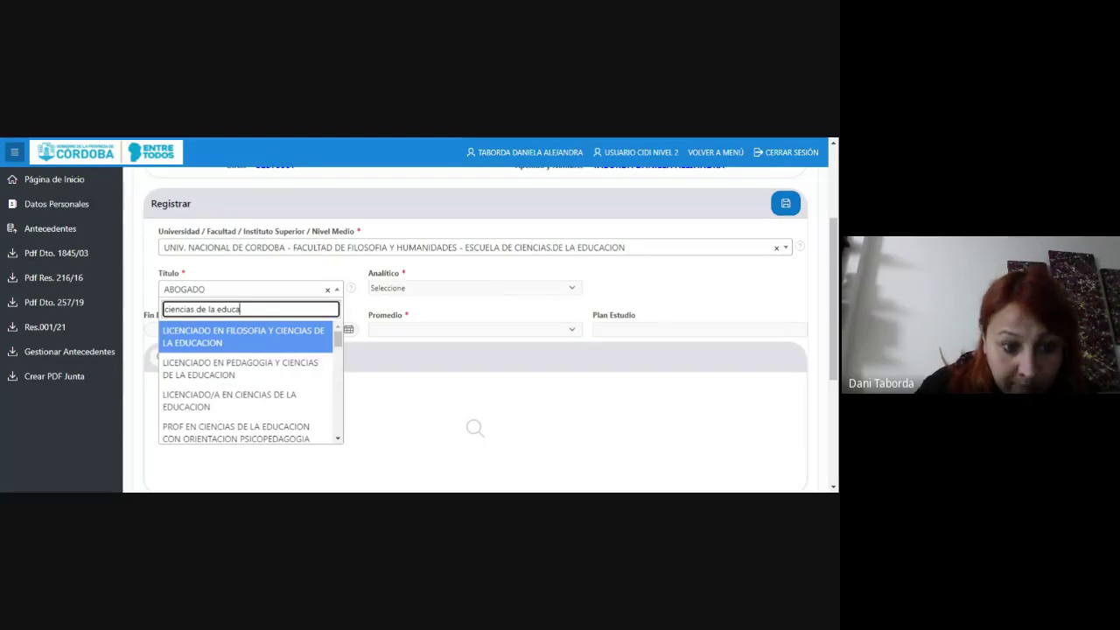
# - Choose PROFESOR DE CIENCIAS DE LA EDUCACION as the degree title
pyautogui.click(338, 440)
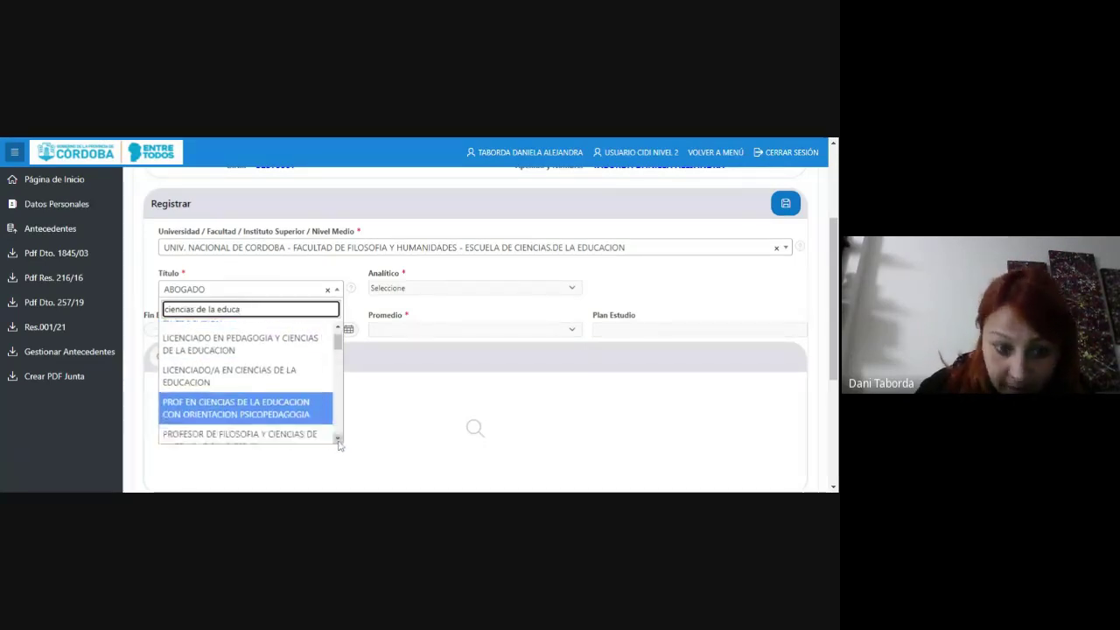
pyautogui.click(338, 440)
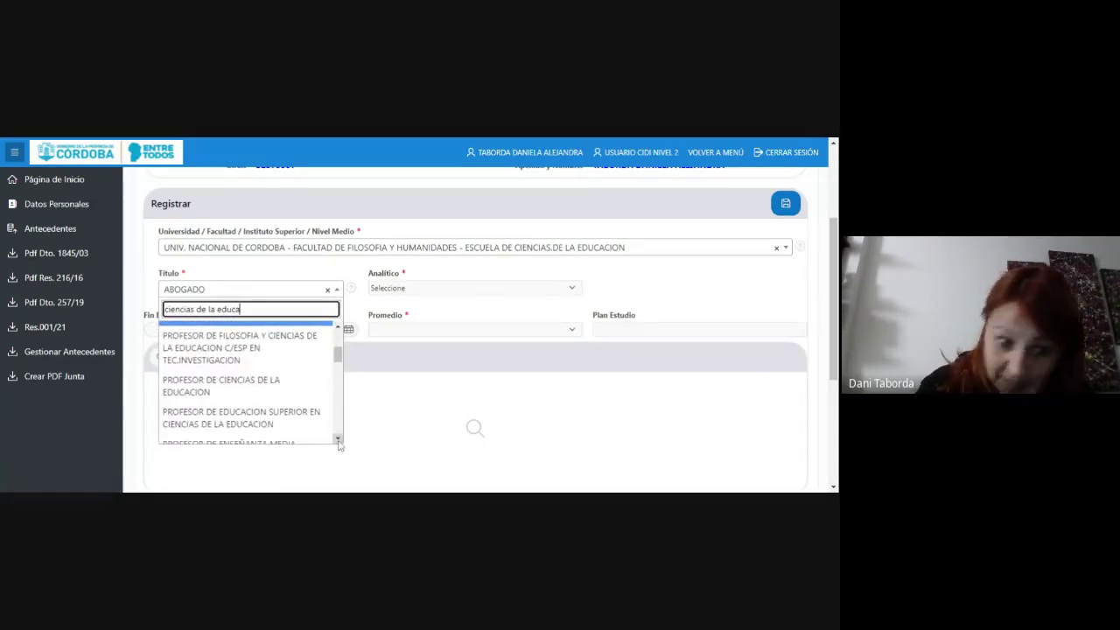
pyautogui.click(286, 392)
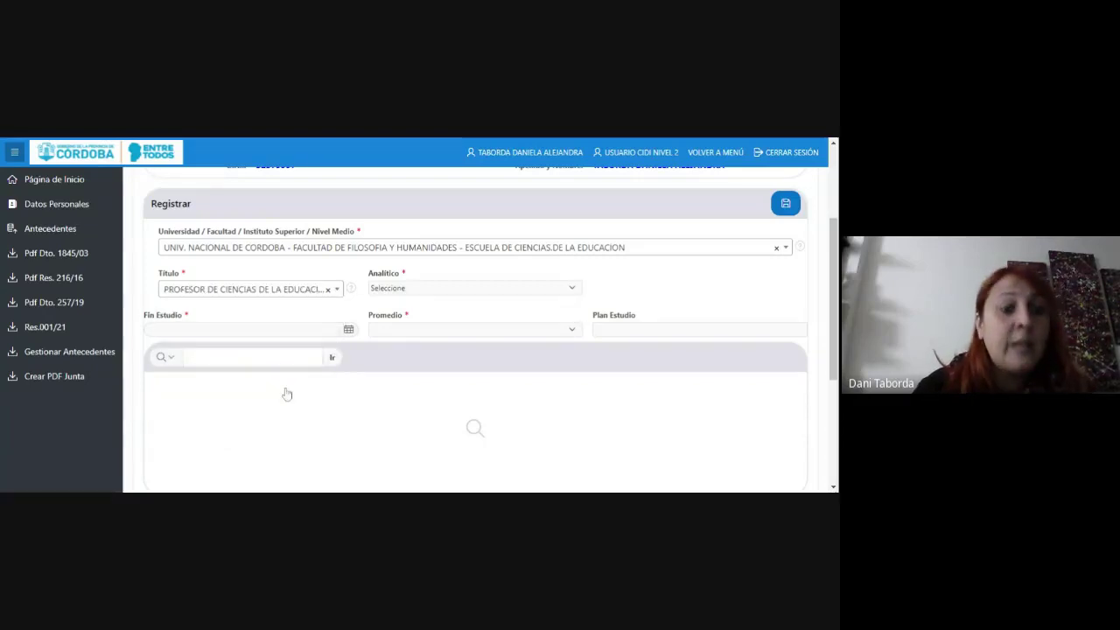
pyautogui.click(477, 314)
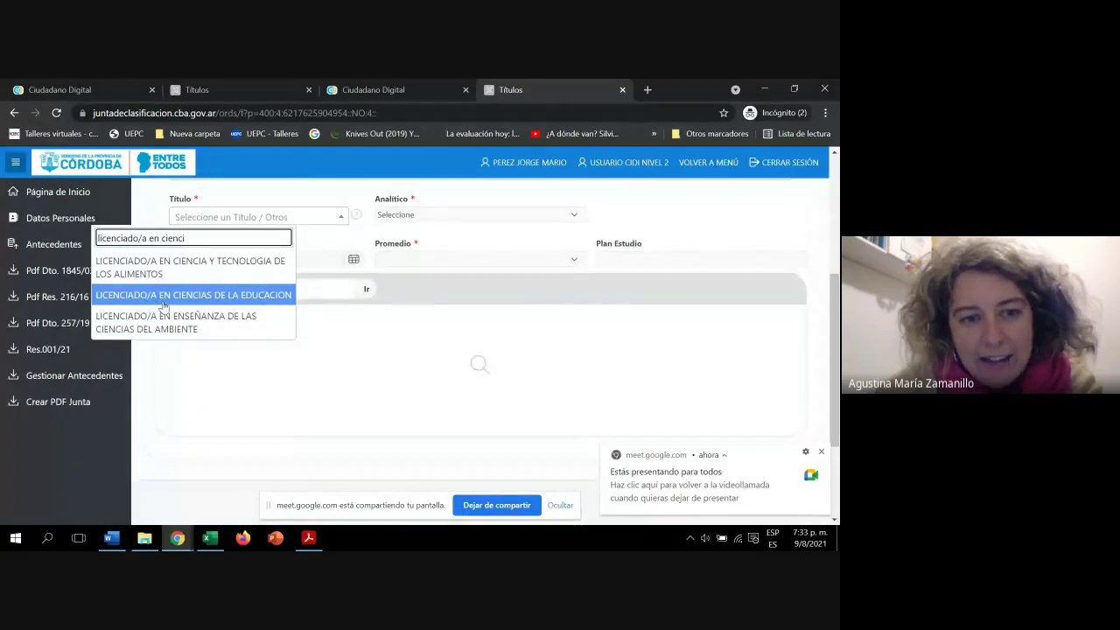
# - Choose LICENCIADO/A EN CIENCIAS DE LA EDUCACION as the Título in the degree registration form
pyautogui.click(251, 300)
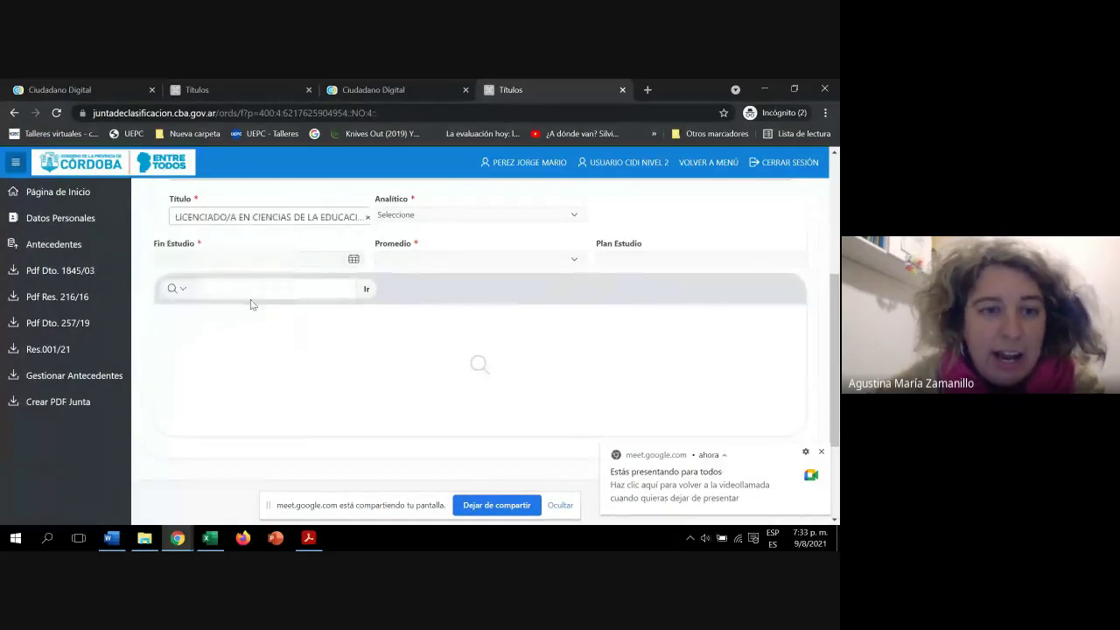
pyautogui.scroll(3, 656, 316)
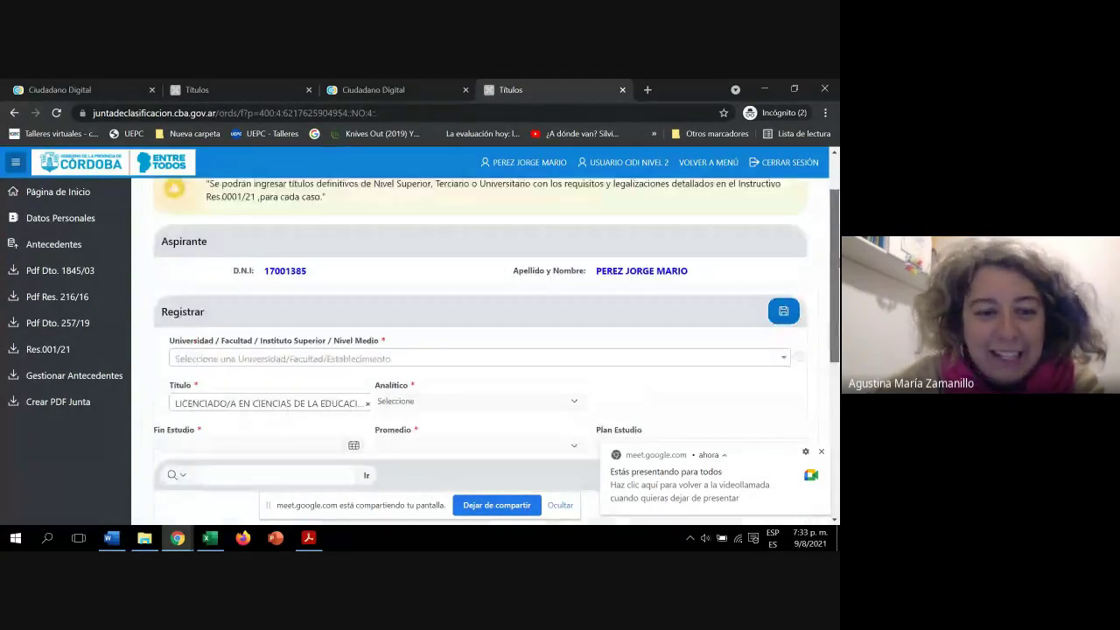
pyautogui.scroll(-1, 657, 316)
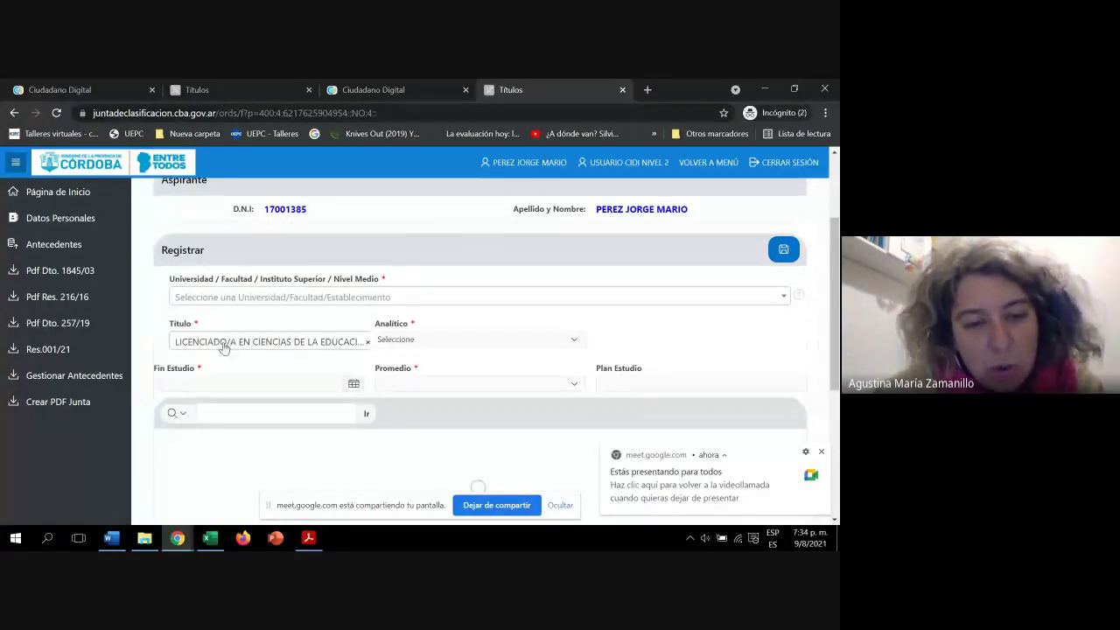
pyautogui.click(84, 87)
pyautogui.click(546, 84)
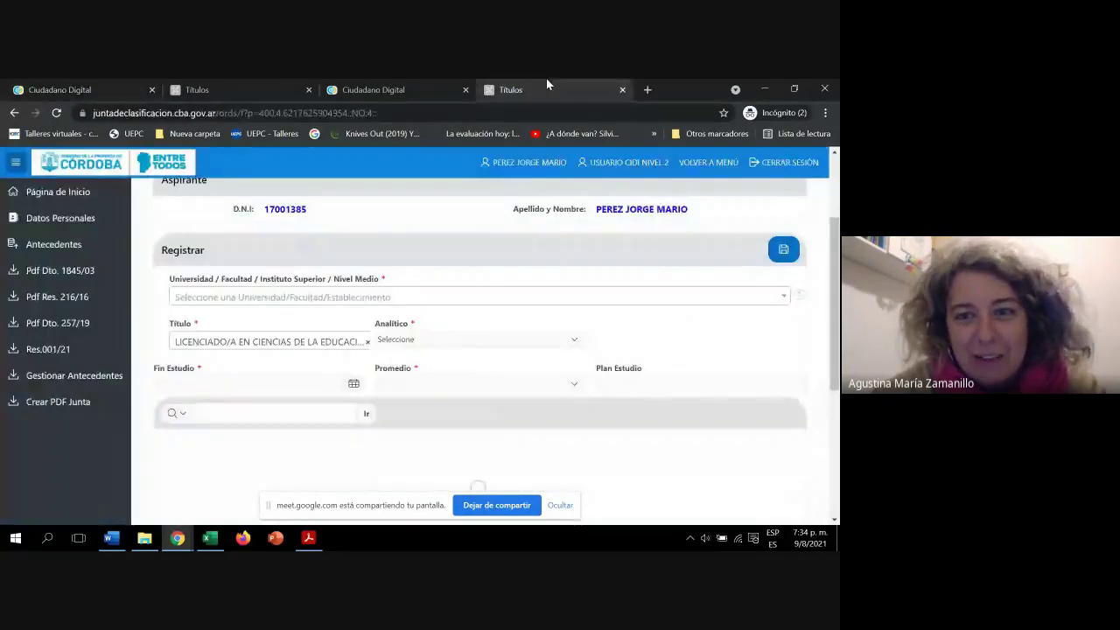
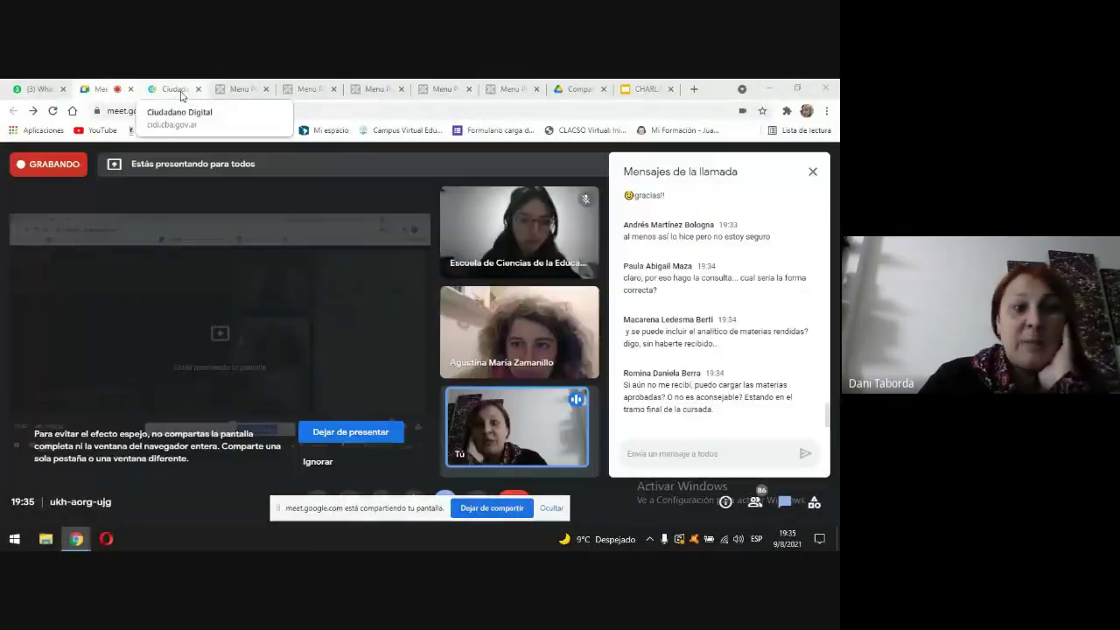
# - Switch to Ciudadano Digital and open Gestionar Antecedentes through the Junta Clasificación Secundaria service
pyautogui.click(179, 91)
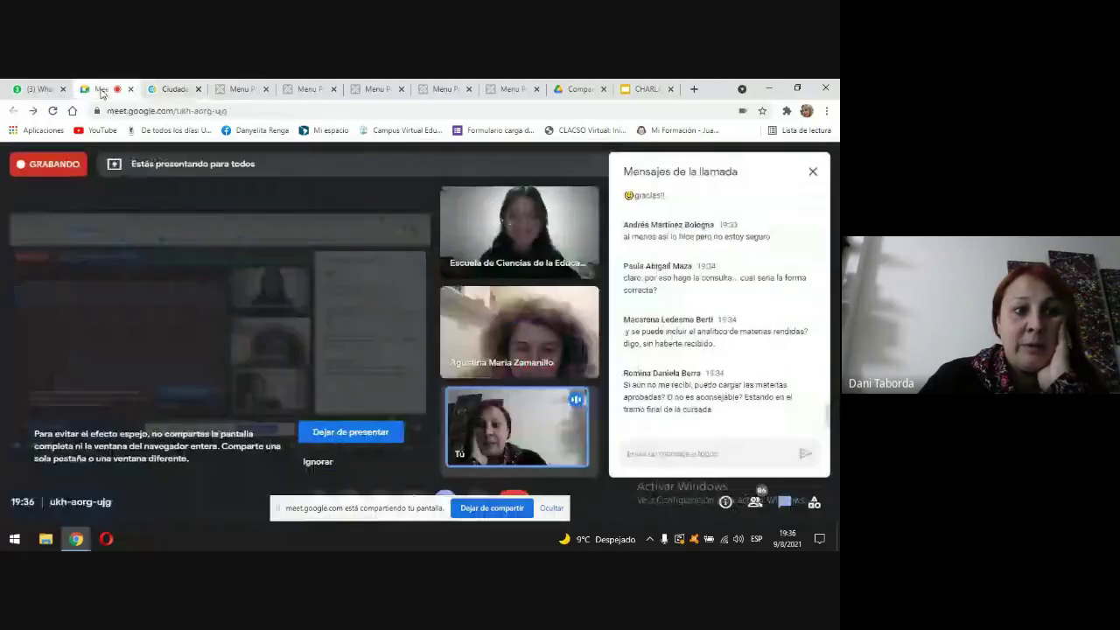
pyautogui.click(101, 90)
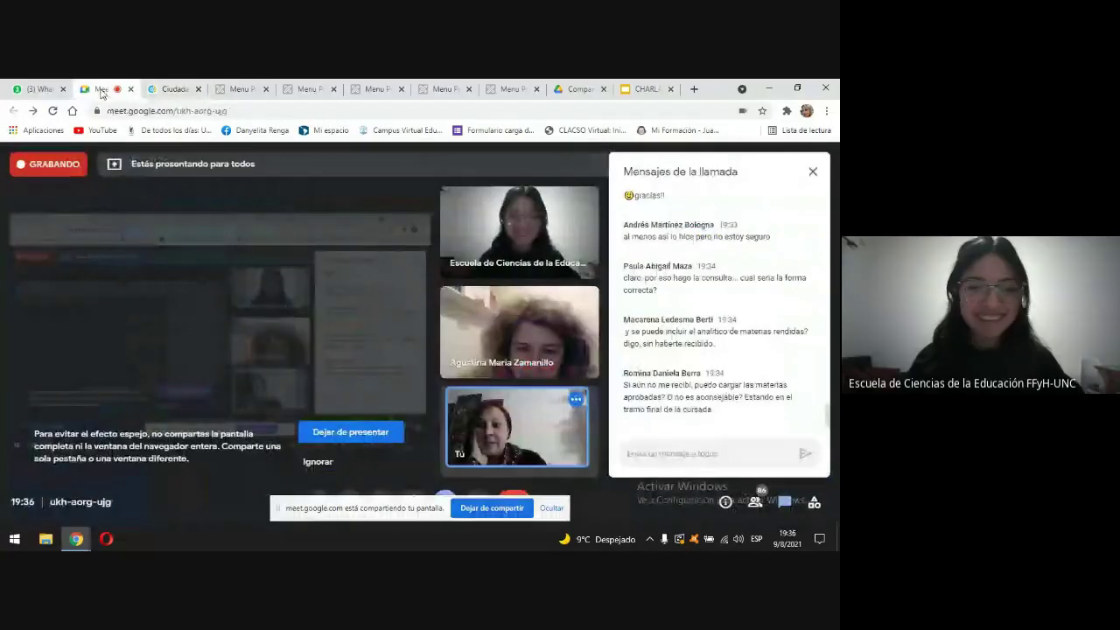
pyautogui.click(163, 91)
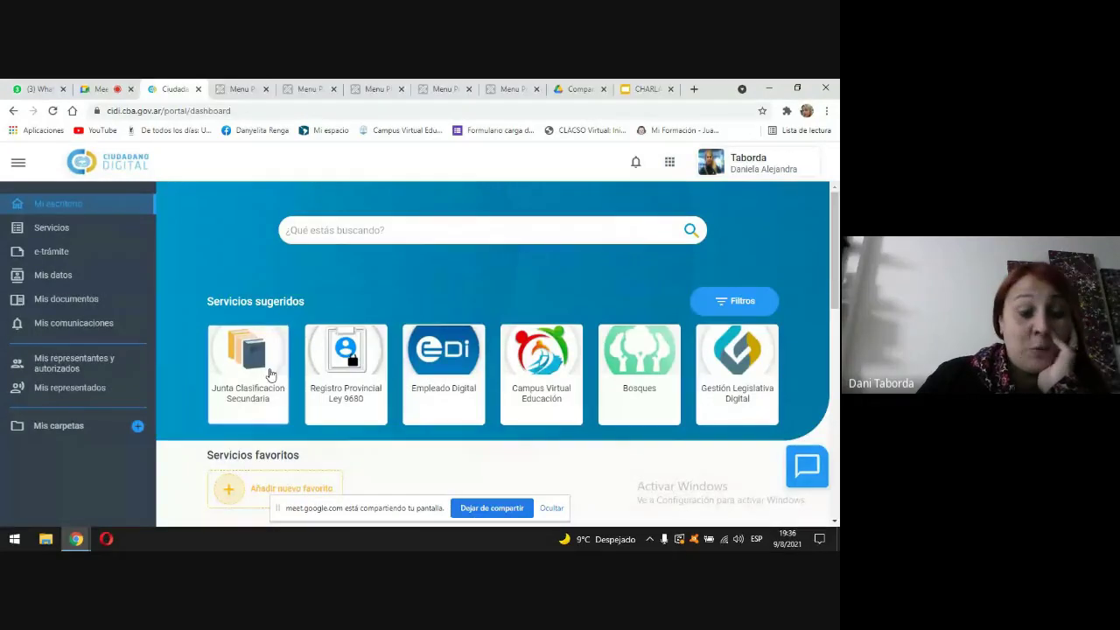
pyautogui.click(270, 375)
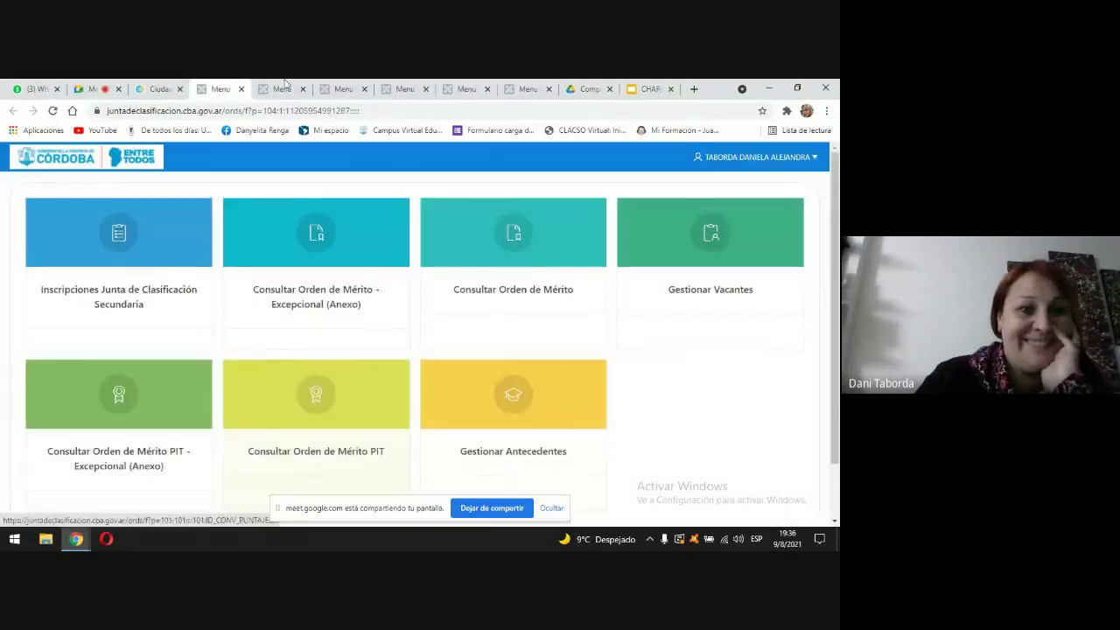
pyautogui.click(522, 421)
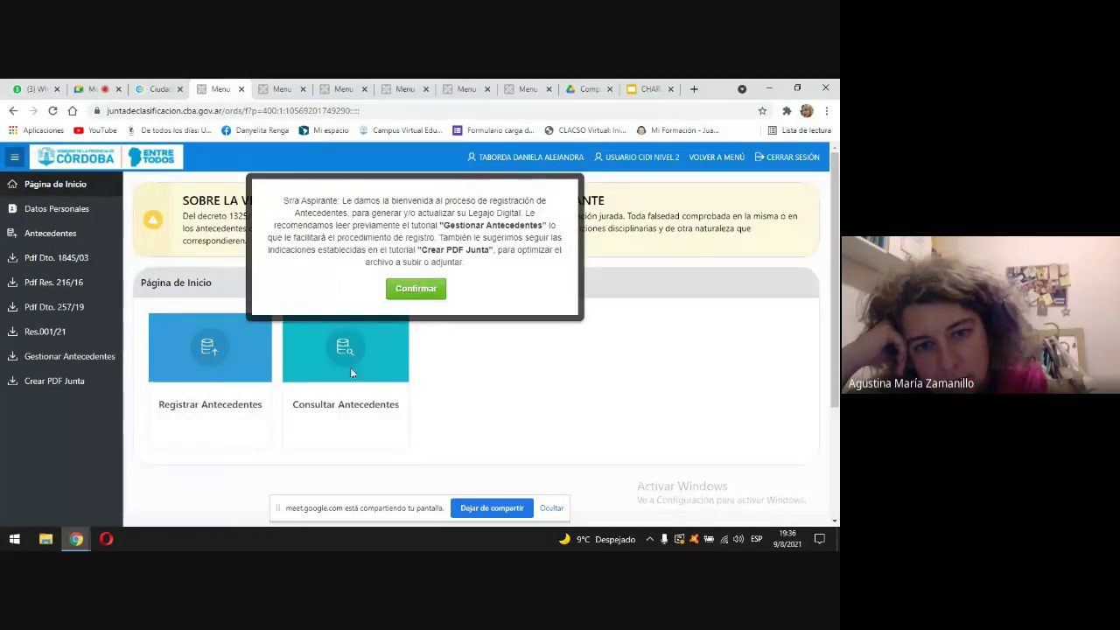
# - Confirm the welcome notice and open Formación Pos-Inicial under Registrar Antecedentes
pyautogui.click(420, 293)
pyautogui.click(176, 370)
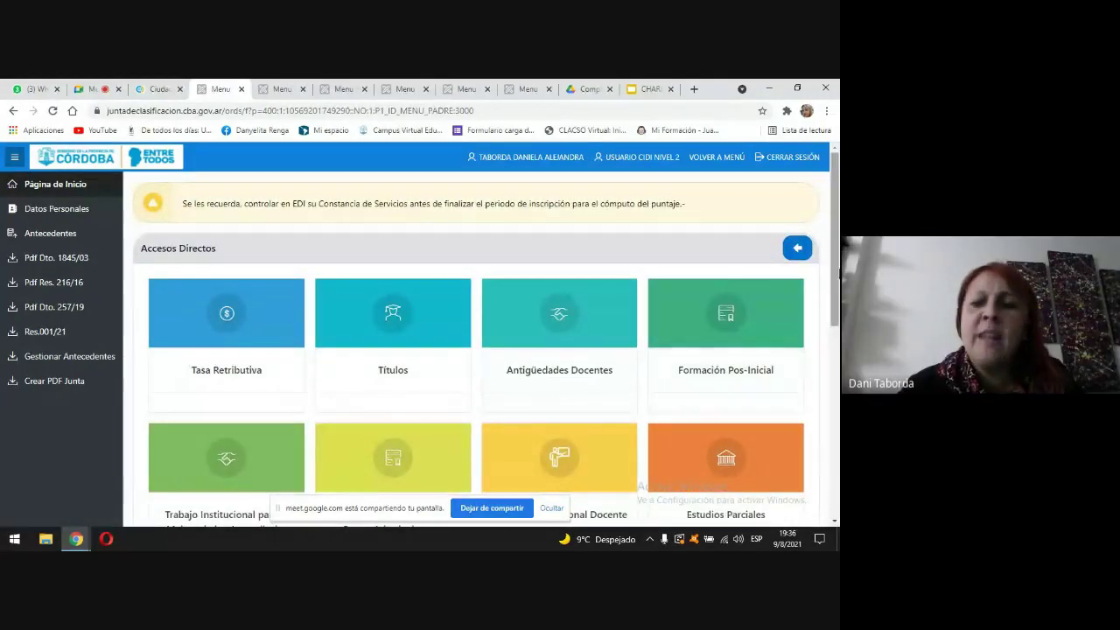
pyautogui.click(738, 335)
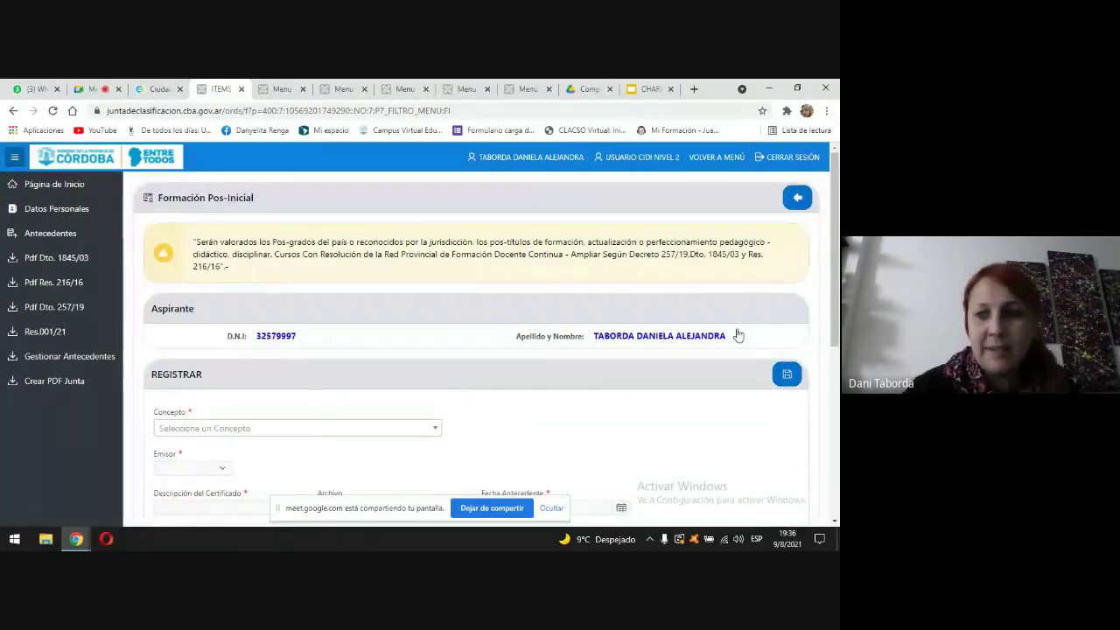
# - Choose APROBACIÓN DE CURSOS as the Concepto of the Formación Pos-Inicial entry
pyautogui.moveTo(836, 249); pyautogui.dragTo(836, 322)
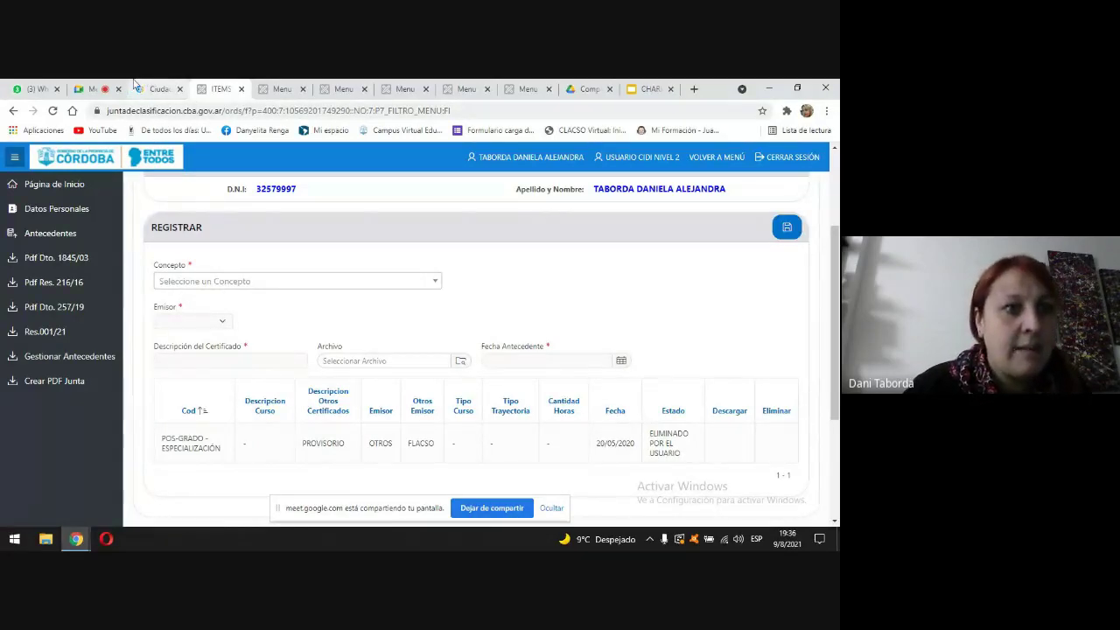
pyautogui.click(201, 280)
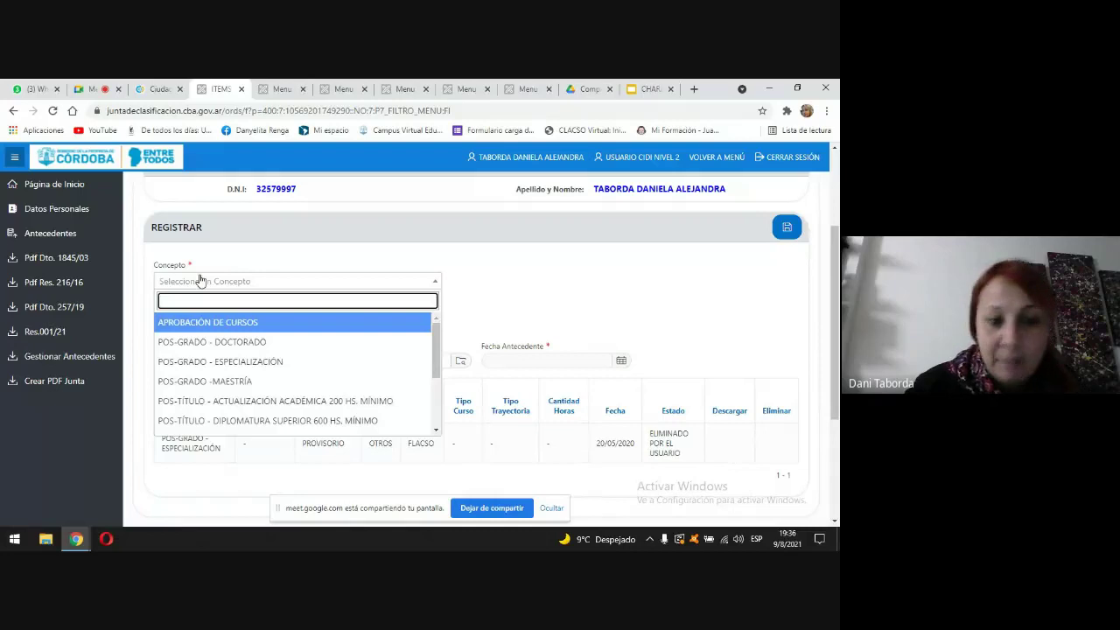
pyautogui.click(344, 324)
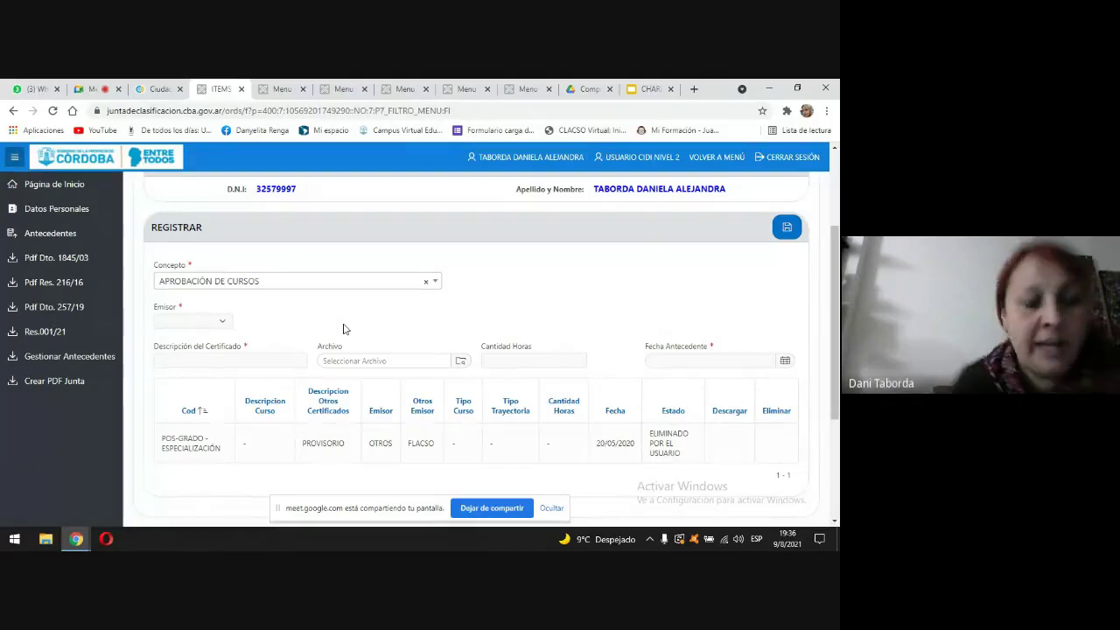
# - Set Emisor to RED PROVINCIAL and choose the ANÁLISIS DE CASOS course on FORMACIÓN PARA LA VIDA Y EL TRABAJO 3º A 6º AÑO
pyautogui.click(212, 322)
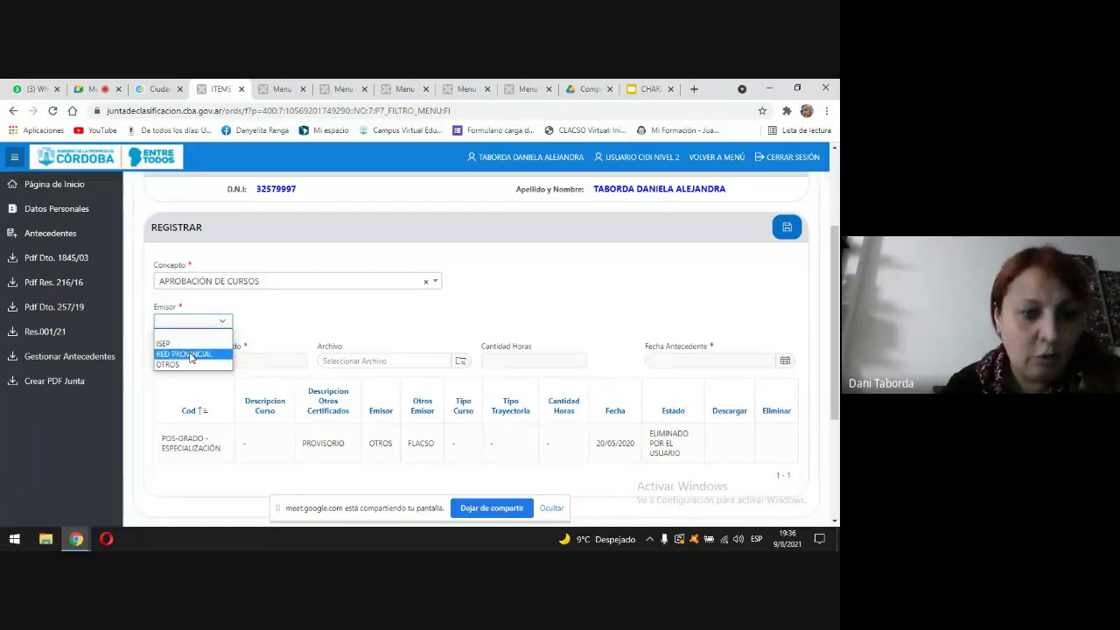
pyautogui.click(189, 354)
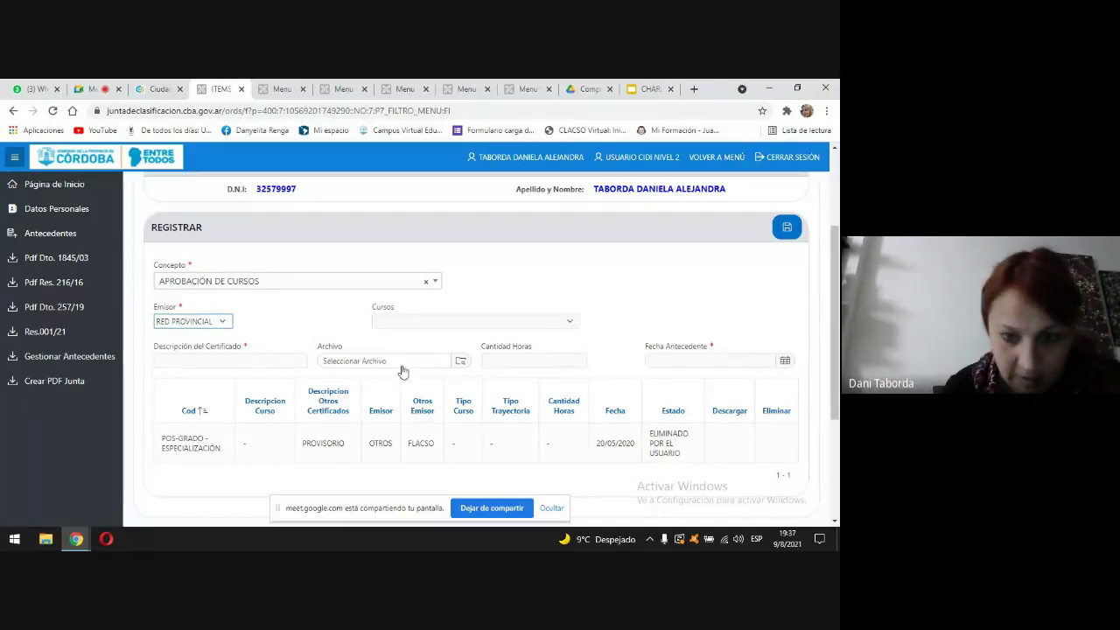
pyautogui.click(434, 321)
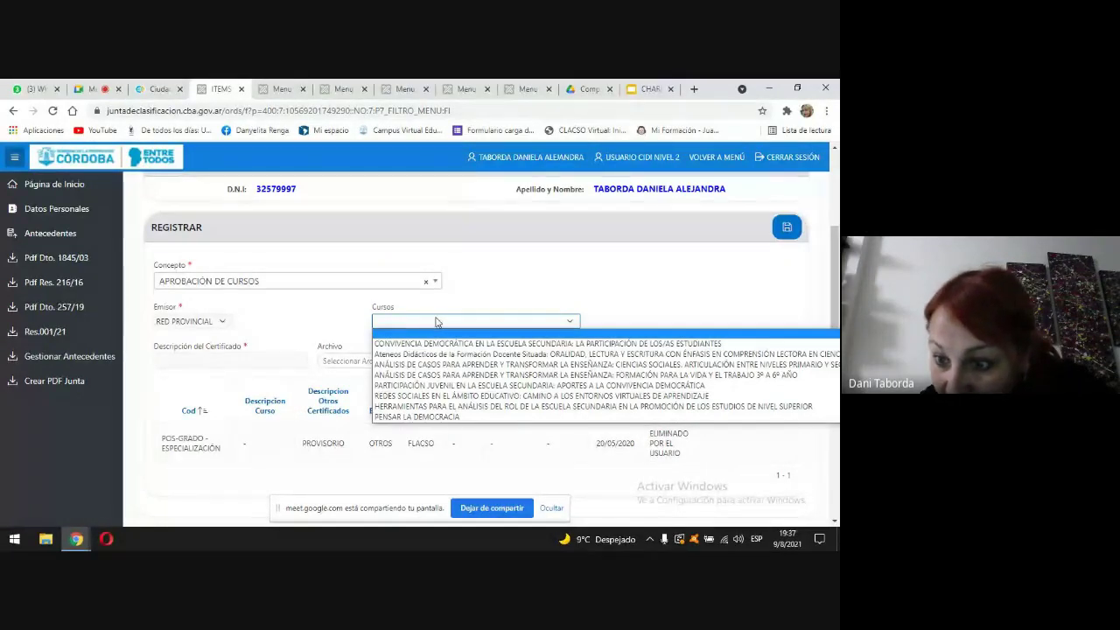
pyautogui.click(448, 376)
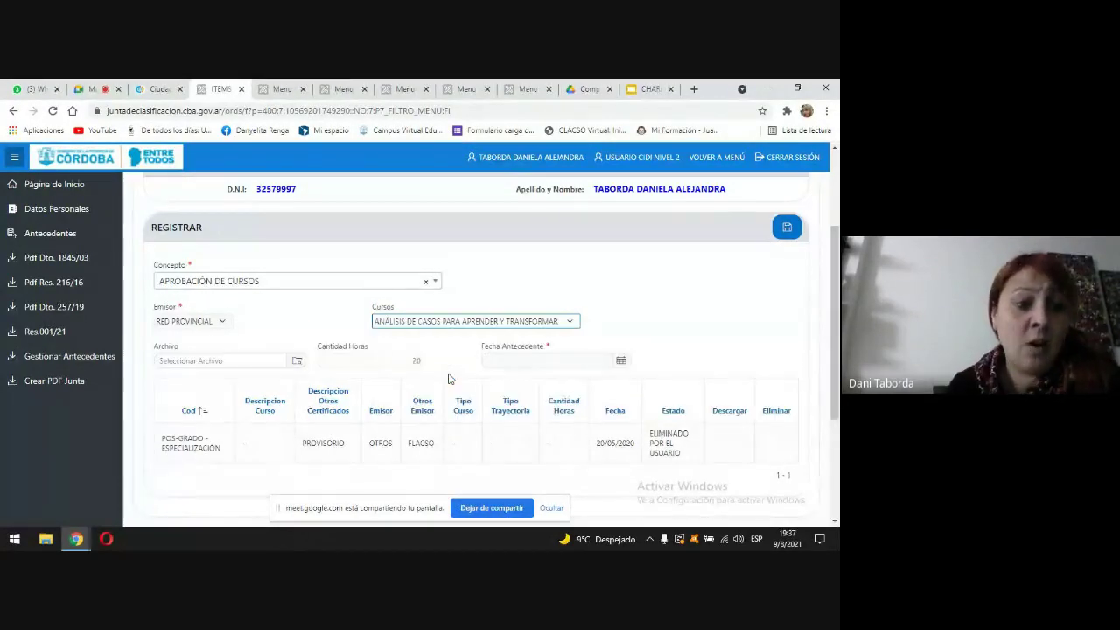
# - Attach the ID-numbered PDF dated 4/8/2021 from the Escritorio folder as the course's Archivo
pyautogui.click(297, 364)
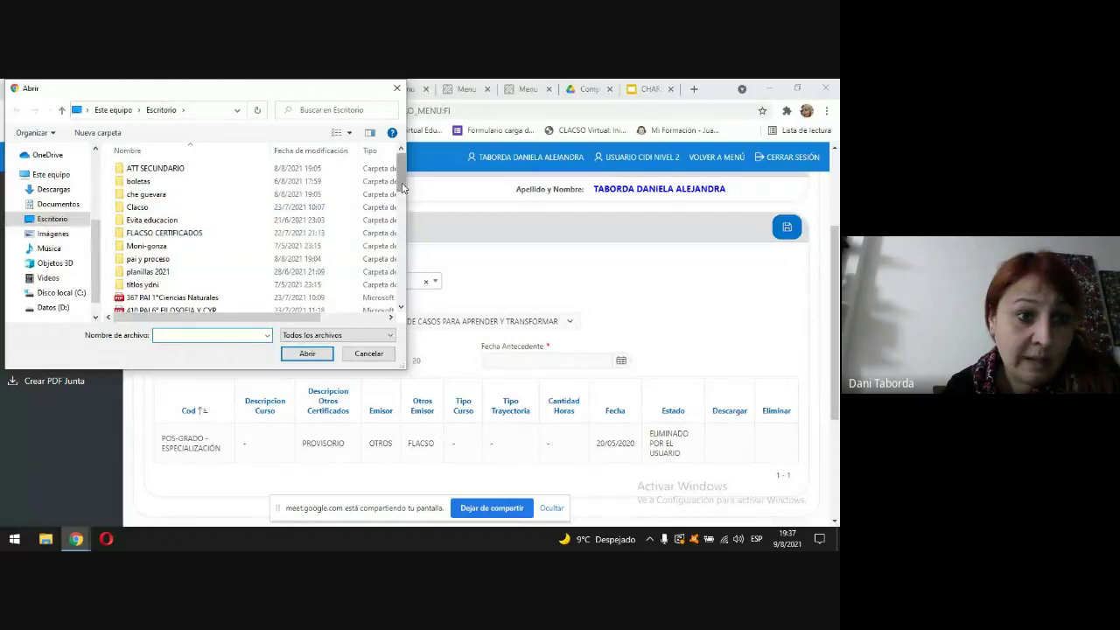
pyautogui.moveTo(403, 187); pyautogui.dragTo(410, 251)
pyautogui.scroll(2, 254, 234)
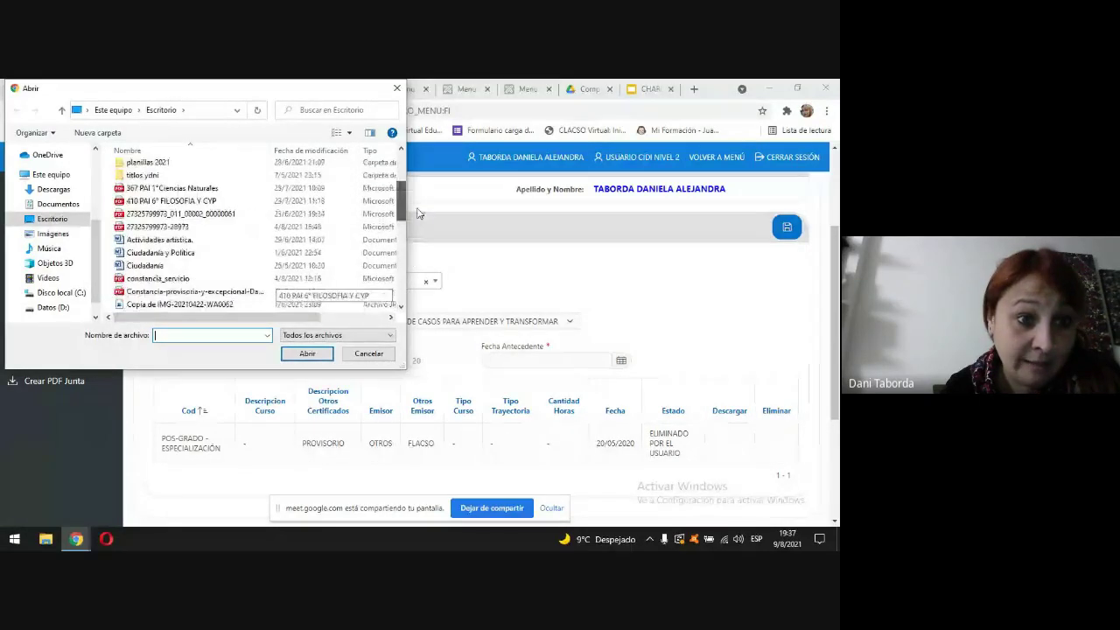
pyautogui.click(245, 235)
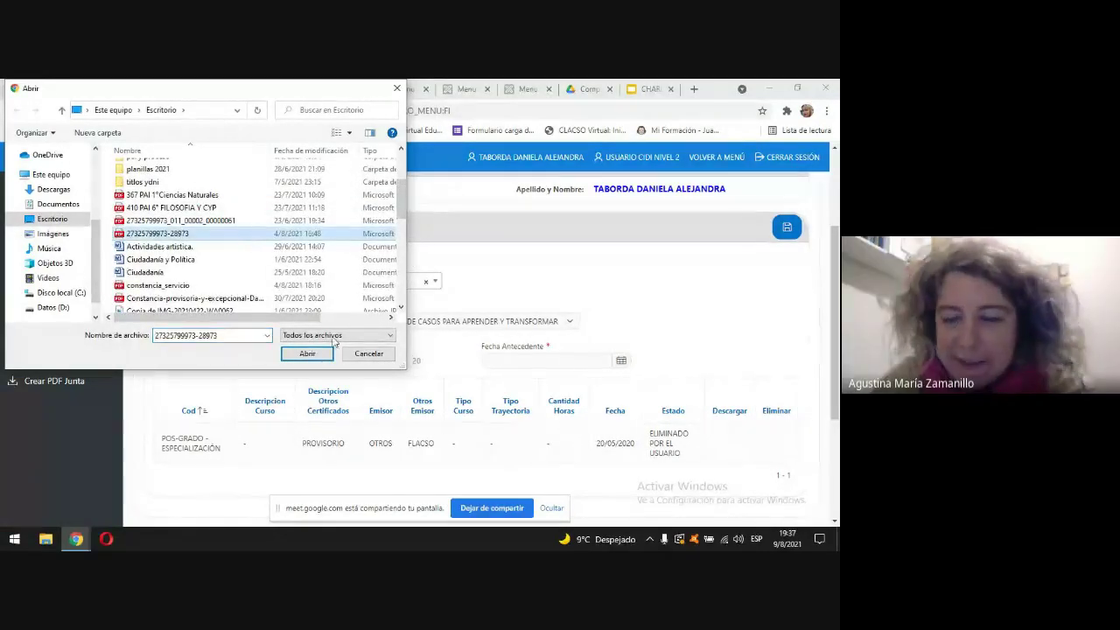
pyautogui.click(308, 352)
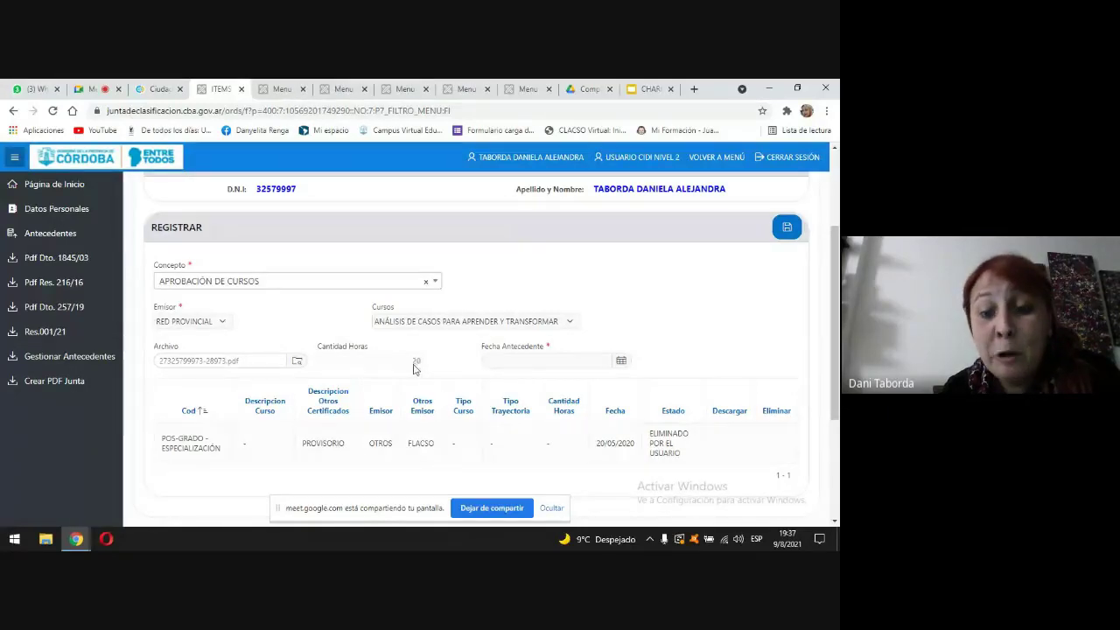
# - Set the Fecha Antecedente to 31/08/2019 and save the course entry
pyautogui.click(624, 362)
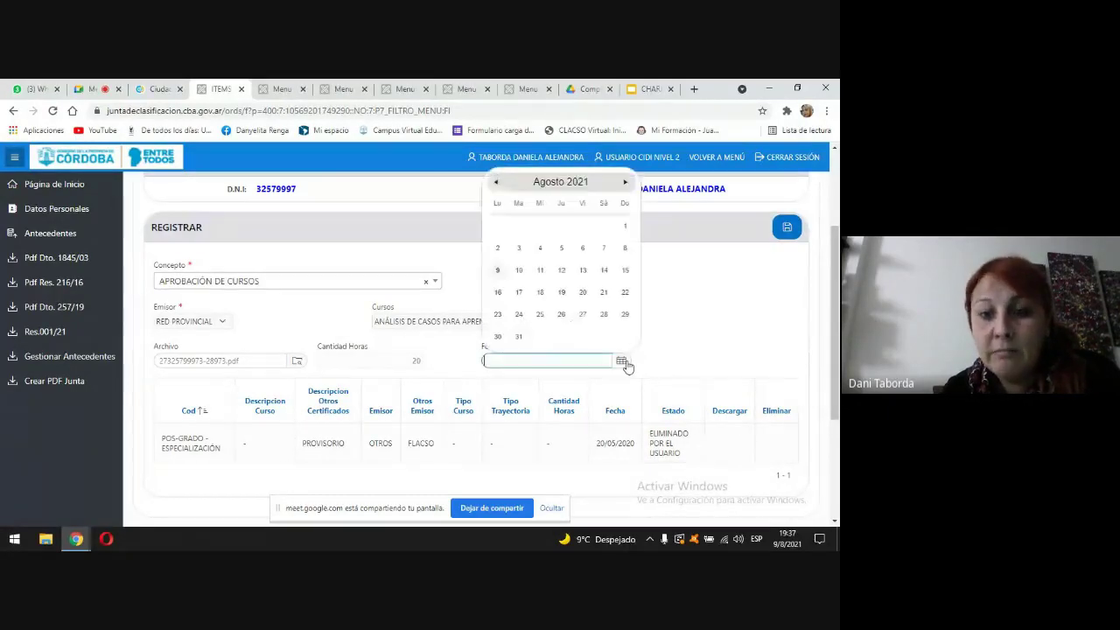
pyautogui.click(518, 336)
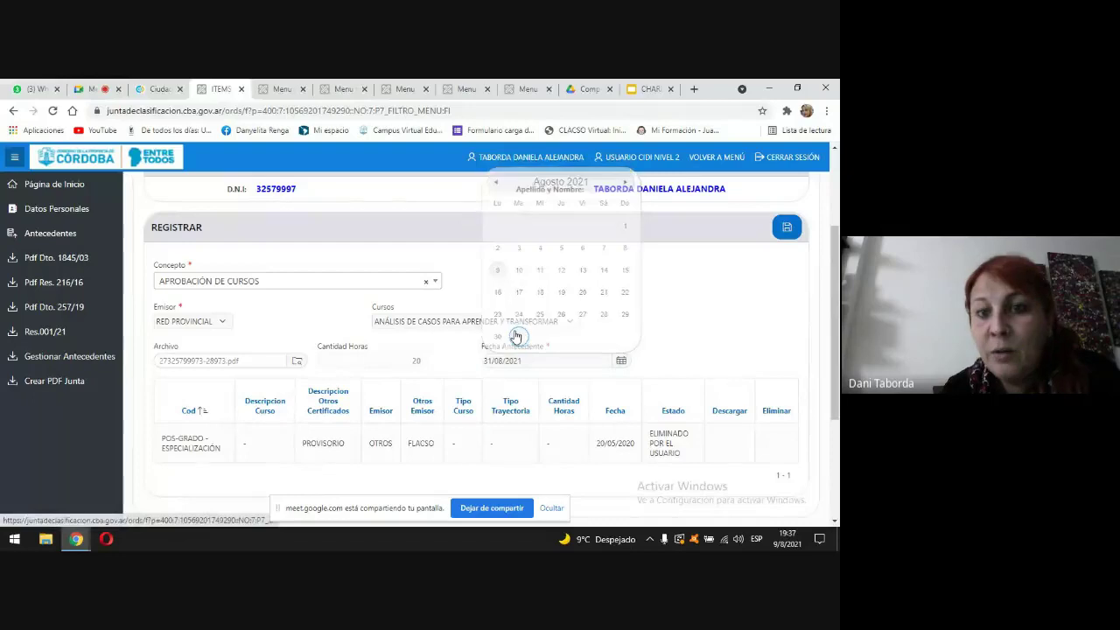
pyautogui.click(521, 361)
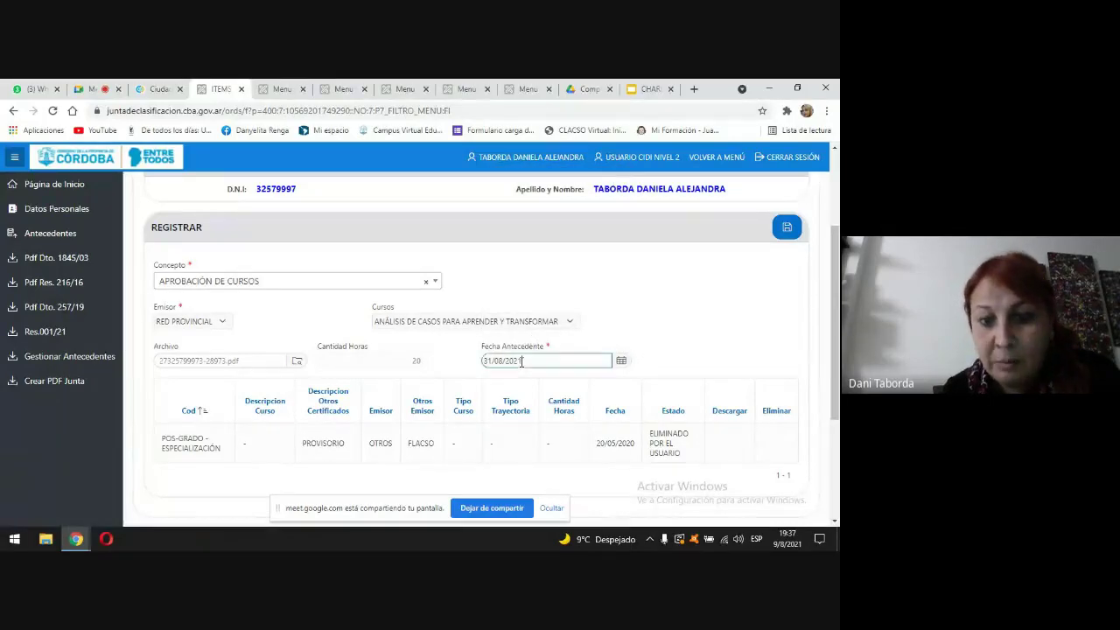
pyautogui.write('19')
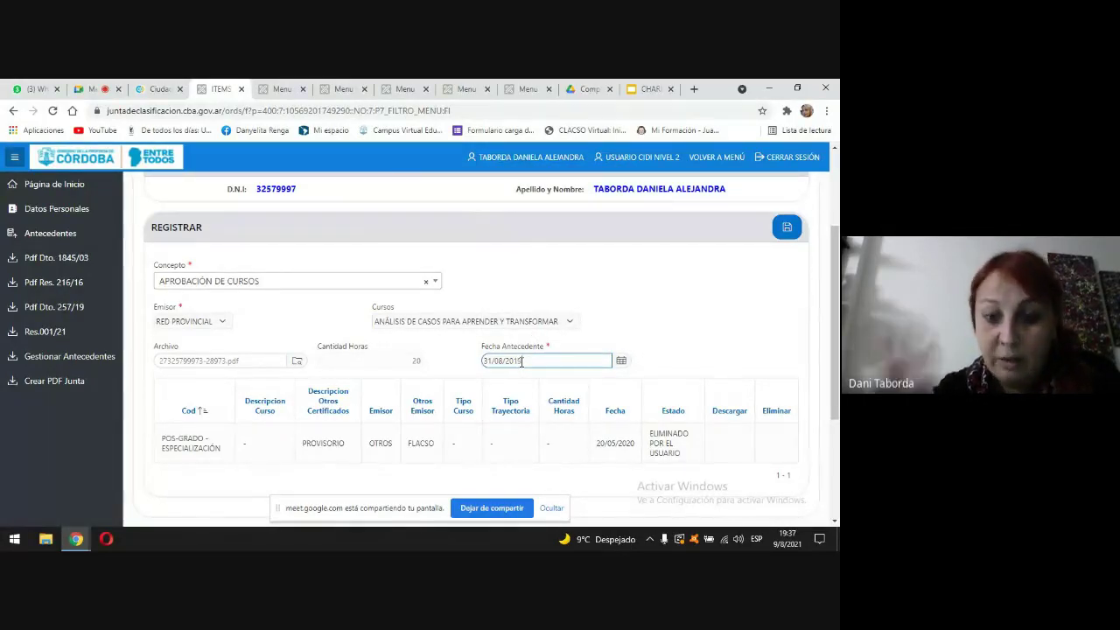
pyautogui.click(788, 229)
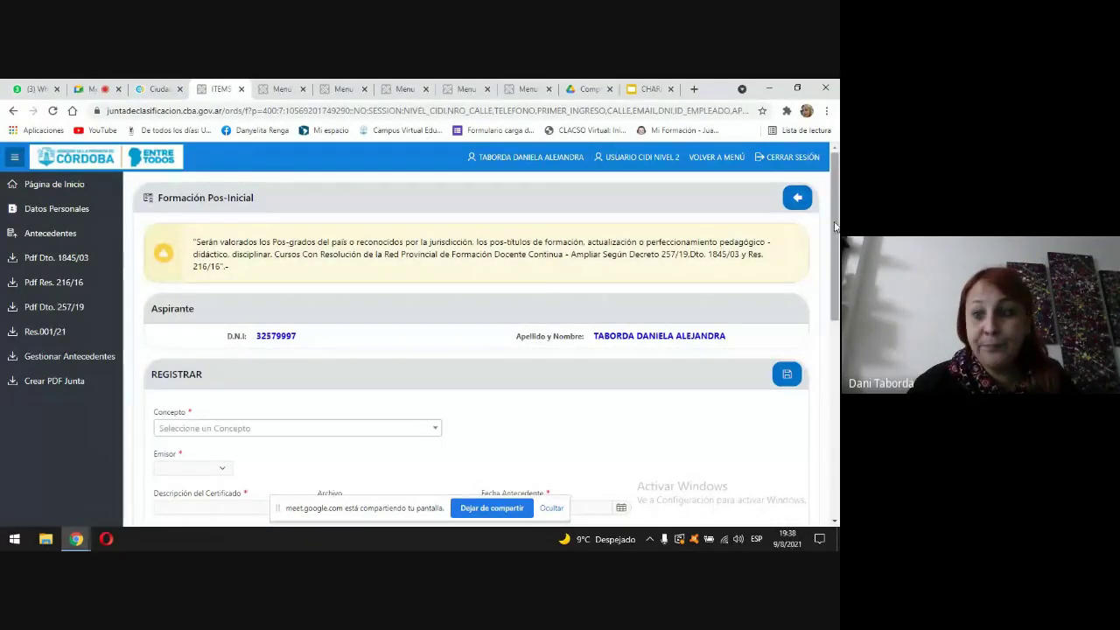
pyautogui.scroll(-1, 791, 234)
pyautogui.scroll(-2, 838, 311)
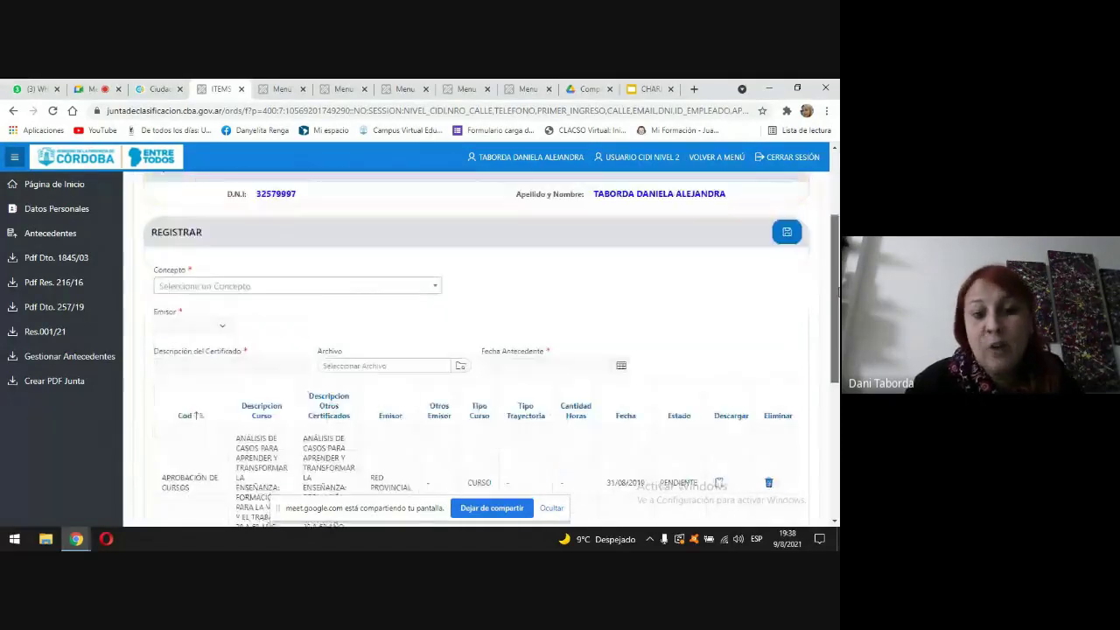
# - Look through the Concepto options down to the language-cycle entry, close the list unchanged and return to the Google Meet call
pyautogui.moveTo(838, 311); pyautogui.dragTo(837, 249)
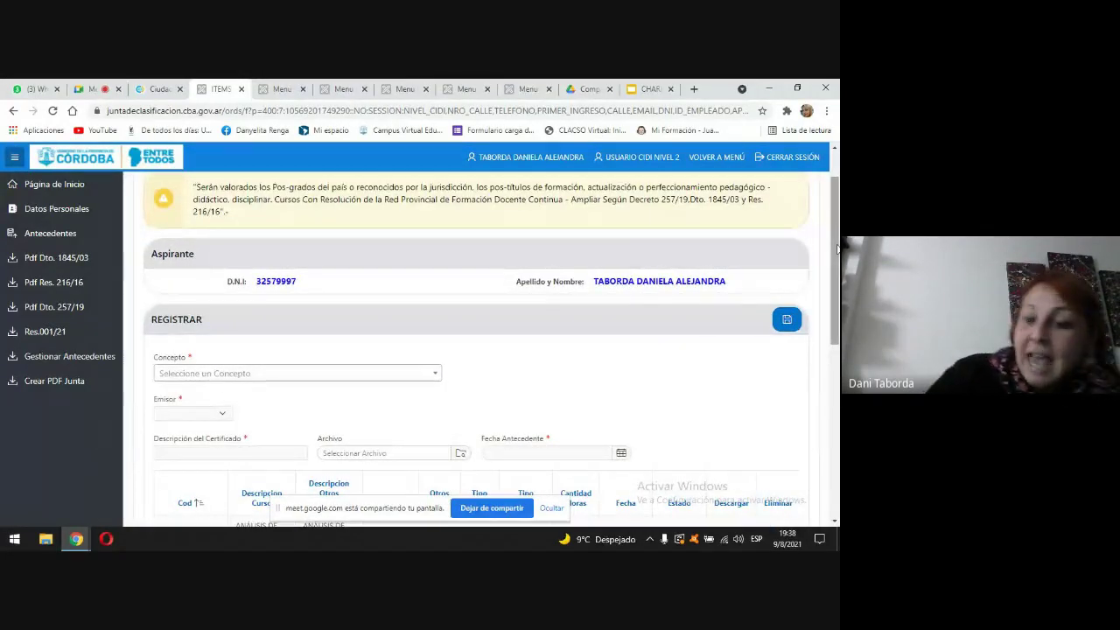
pyautogui.click(326, 378)
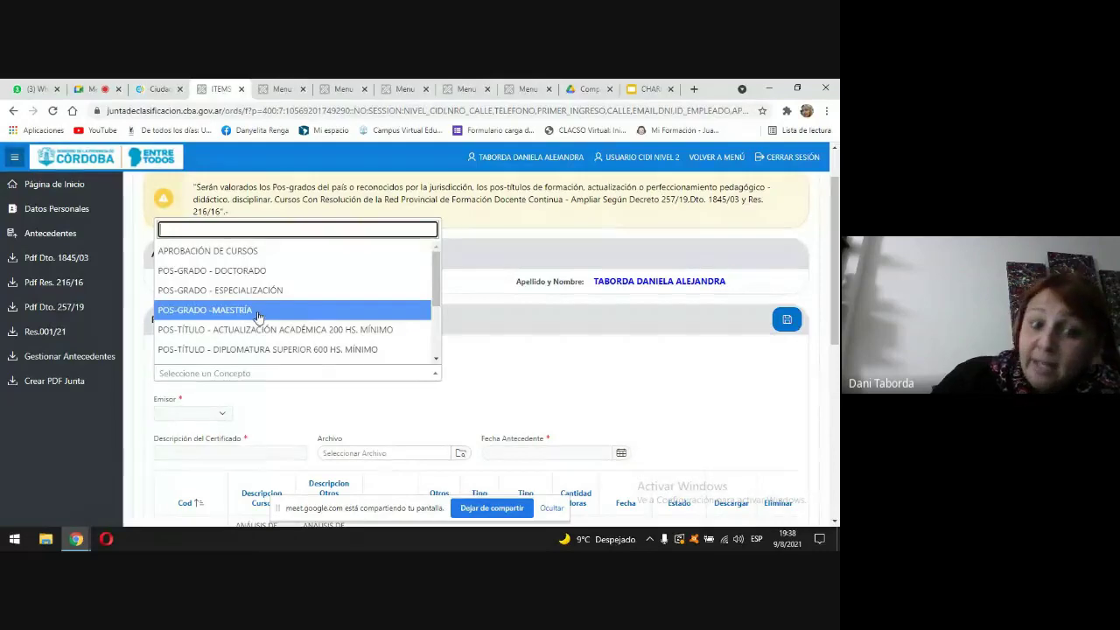
pyautogui.moveTo(435, 290); pyautogui.dragTo(434, 344)
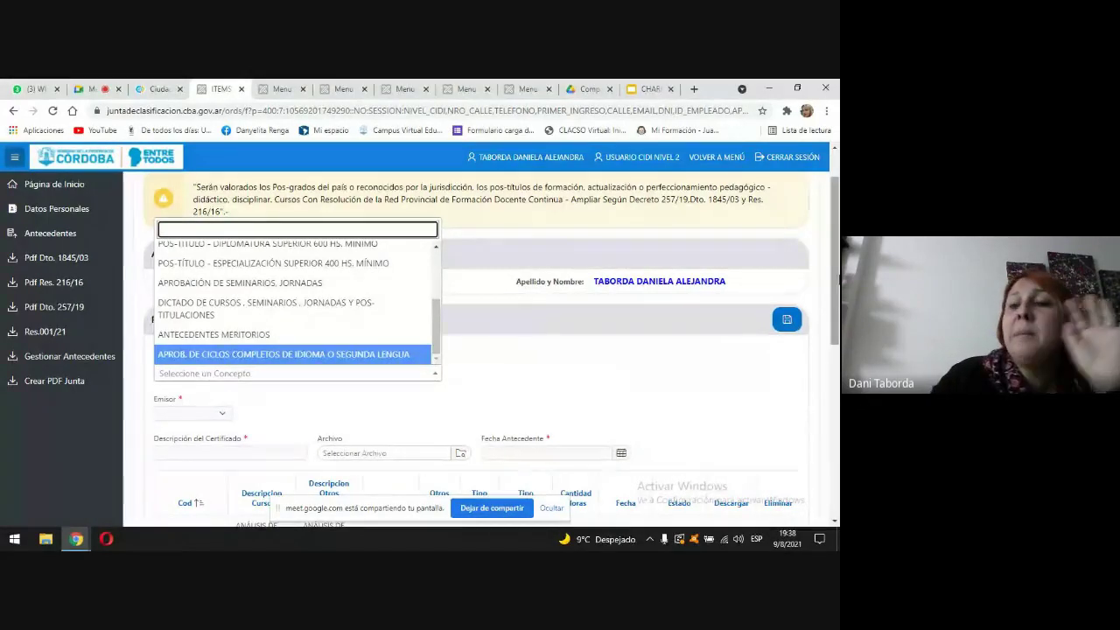
pyautogui.scroll(-1, 837, 302)
pyautogui.moveTo(837, 302); pyautogui.dragTo(836, 334)
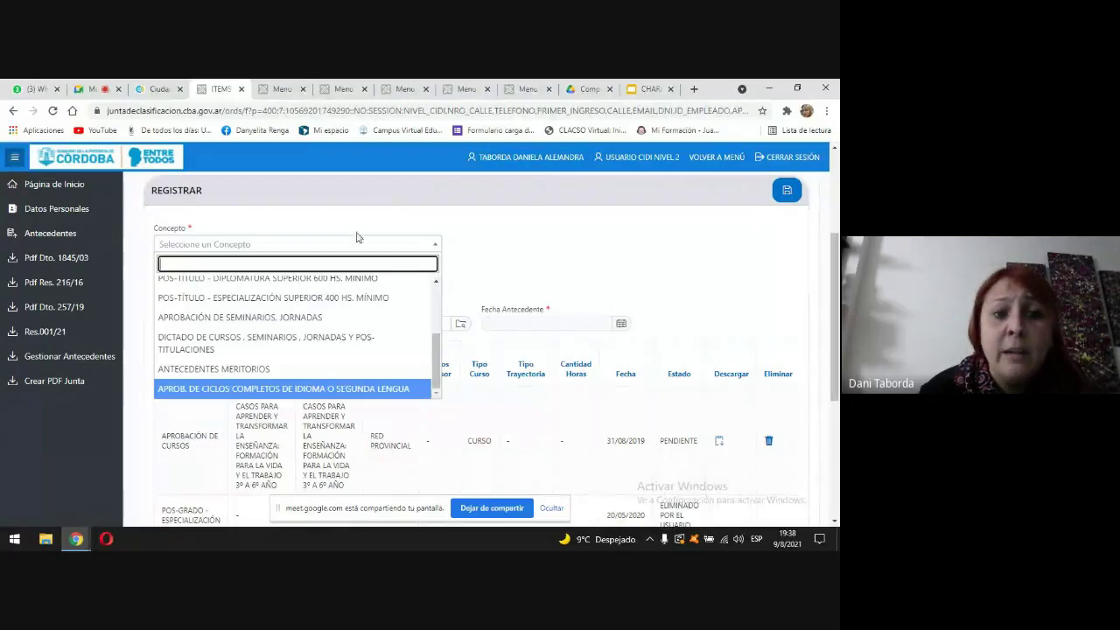
pyautogui.click(432, 247)
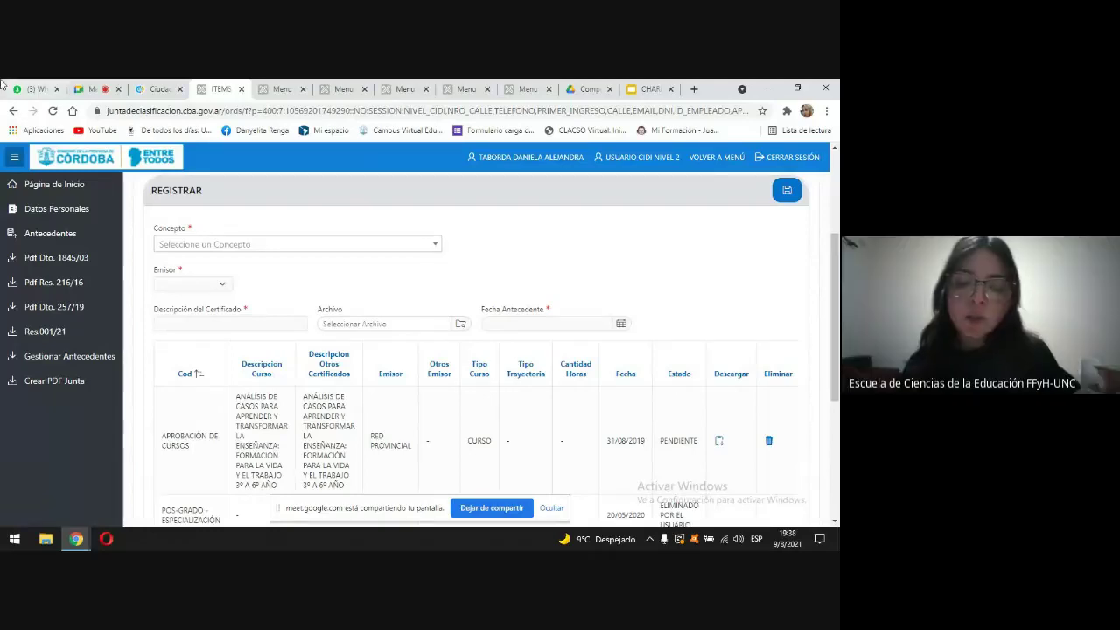
pyautogui.click(96, 90)
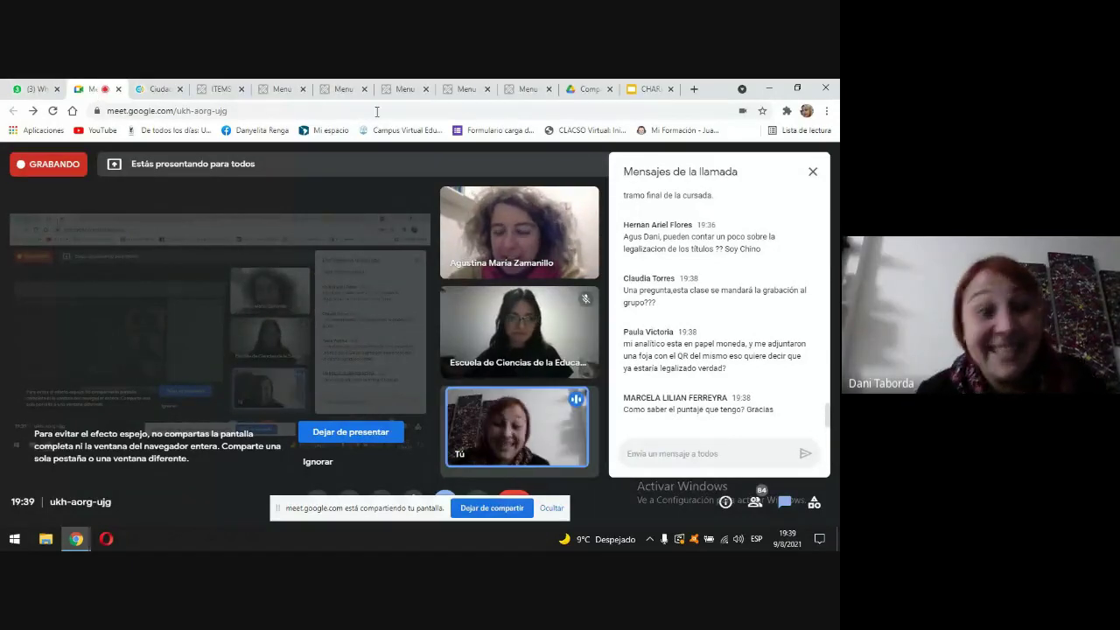
# - Switch from the Google Meet call to the ITEMS VARIOS page and close the five extra Menu browser tabs
pyautogui.click(154, 89)
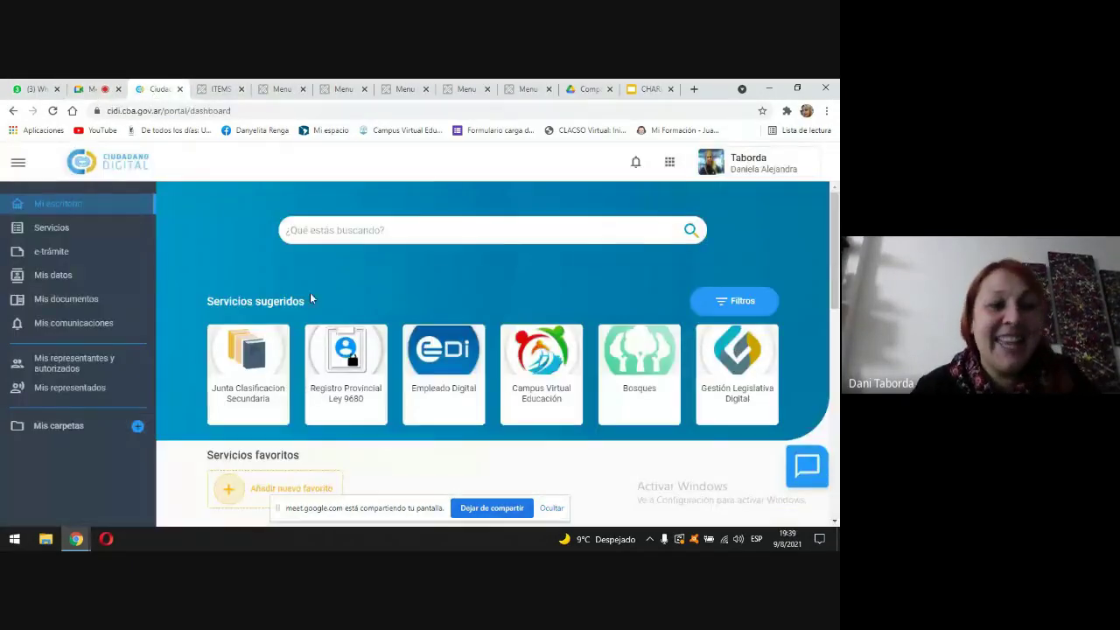
pyautogui.click(220, 89)
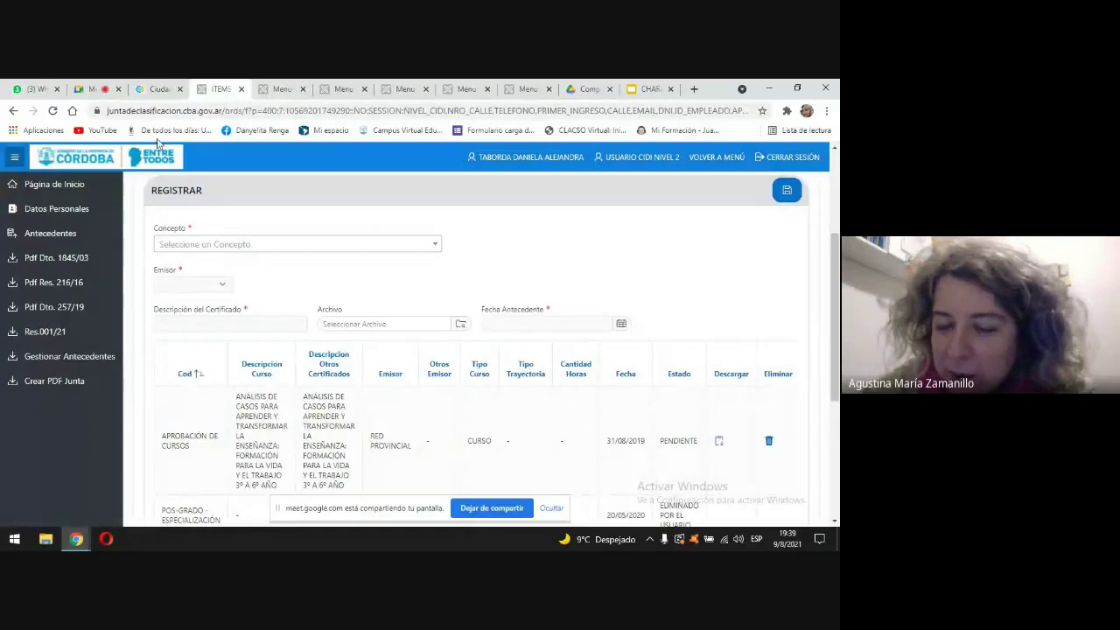
pyautogui.click(302, 89)
pyautogui.click(302, 90)
pyautogui.click(303, 90)
pyautogui.click(303, 89)
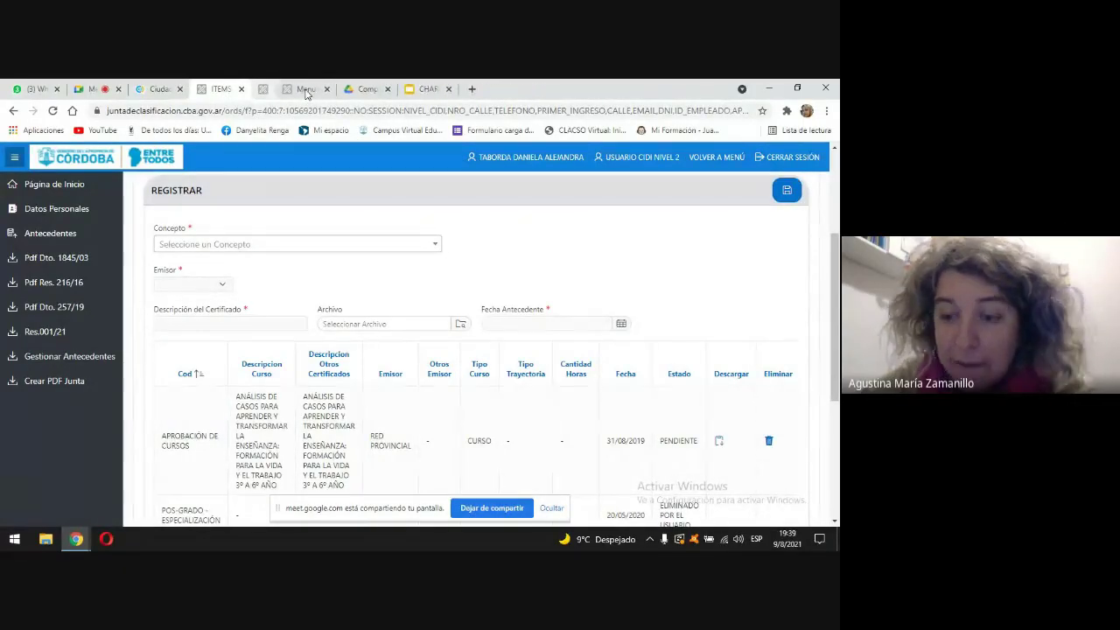
pyautogui.click(303, 89)
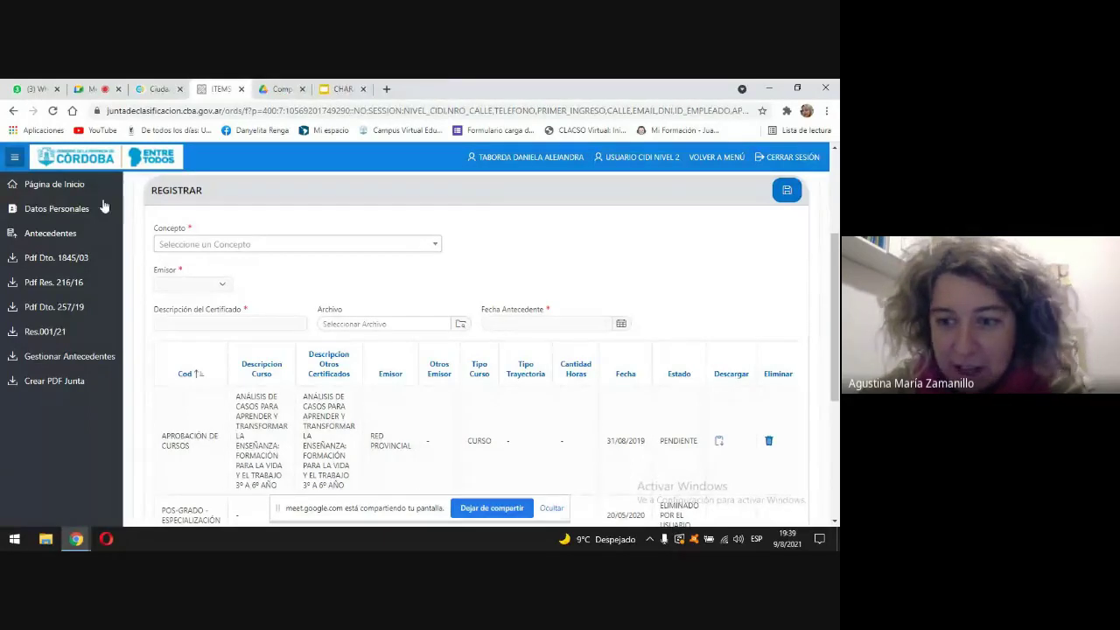
# - Go back one page in the ITEMS VARIOS browser tab and return to the Google Meet call
pyautogui.click(14, 111)
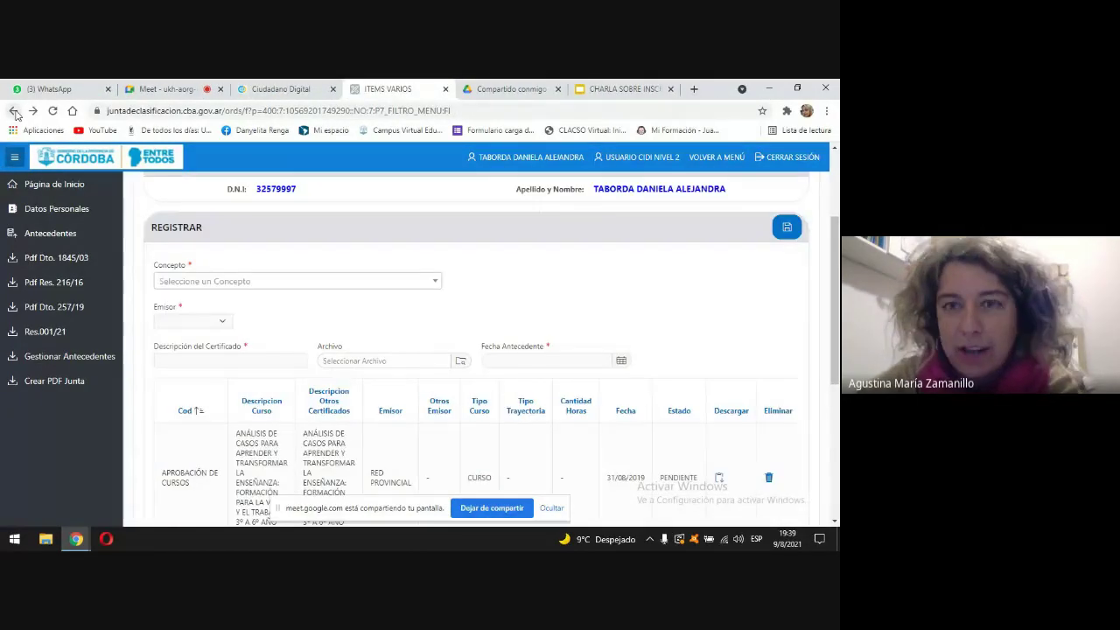
pyautogui.click(161, 91)
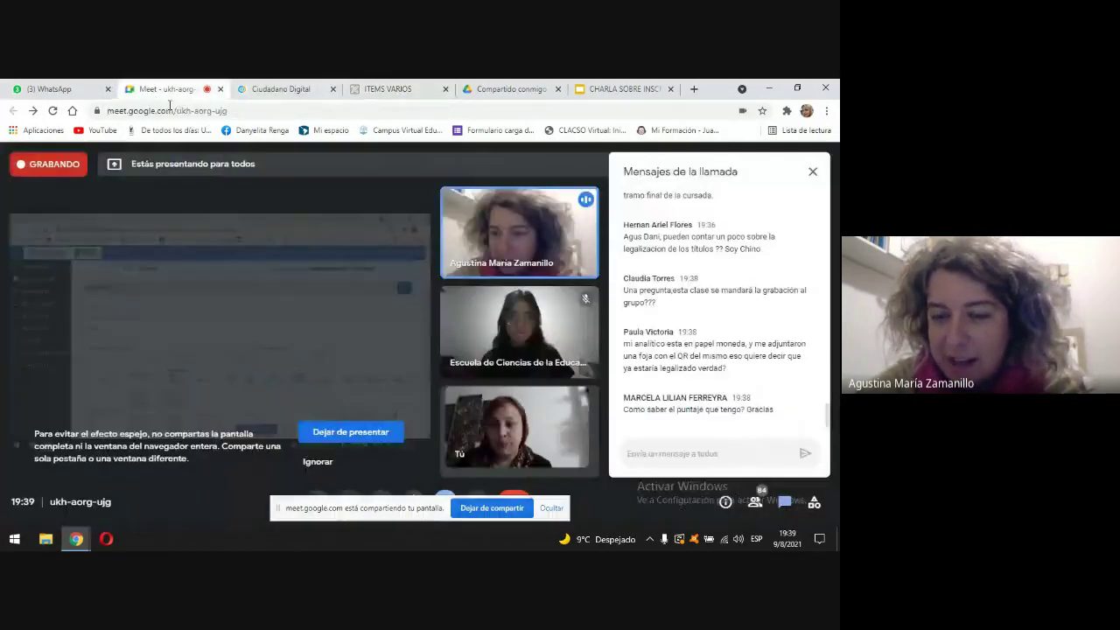